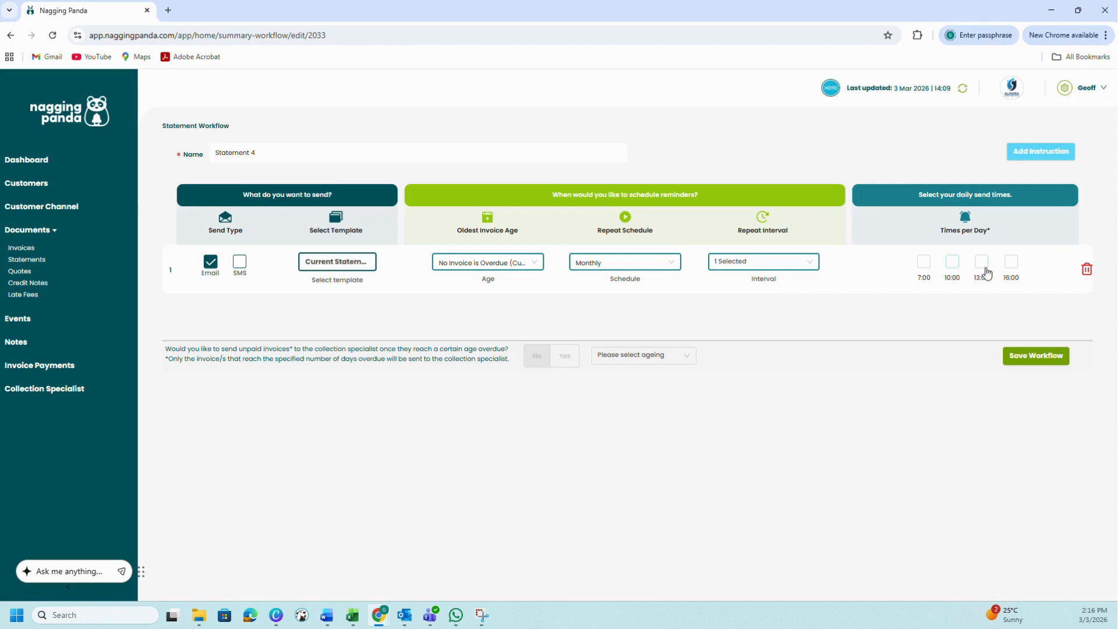
Set the first instruction's send time to 16:00 and review its current statement email template, repeat schedule and interval
left_click(1011, 263)
left_click(327, 264)
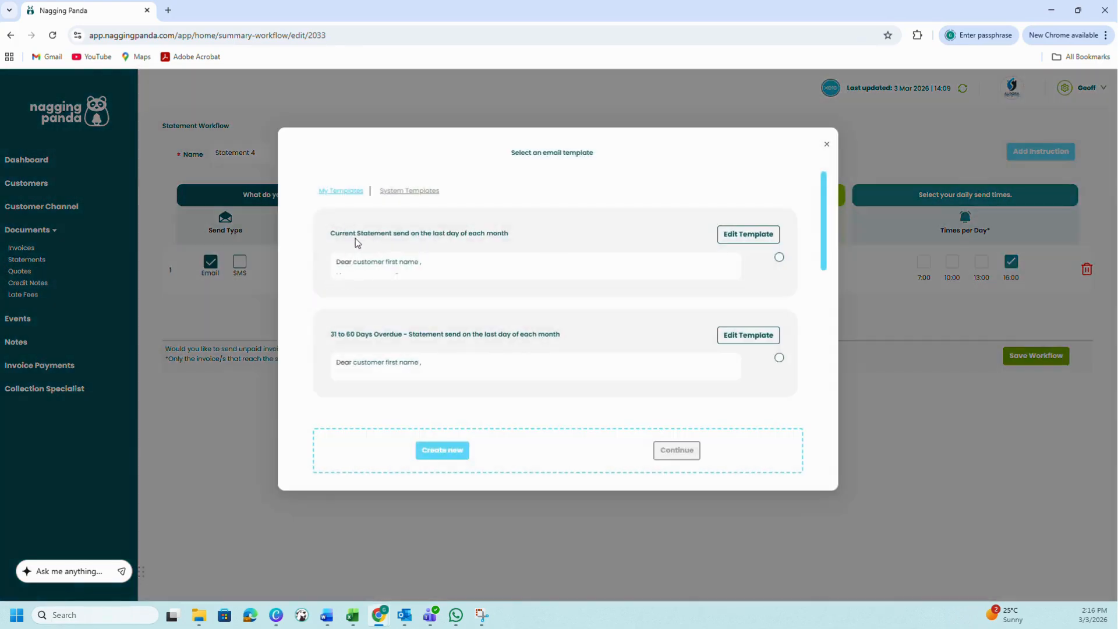
left_click(739, 241)
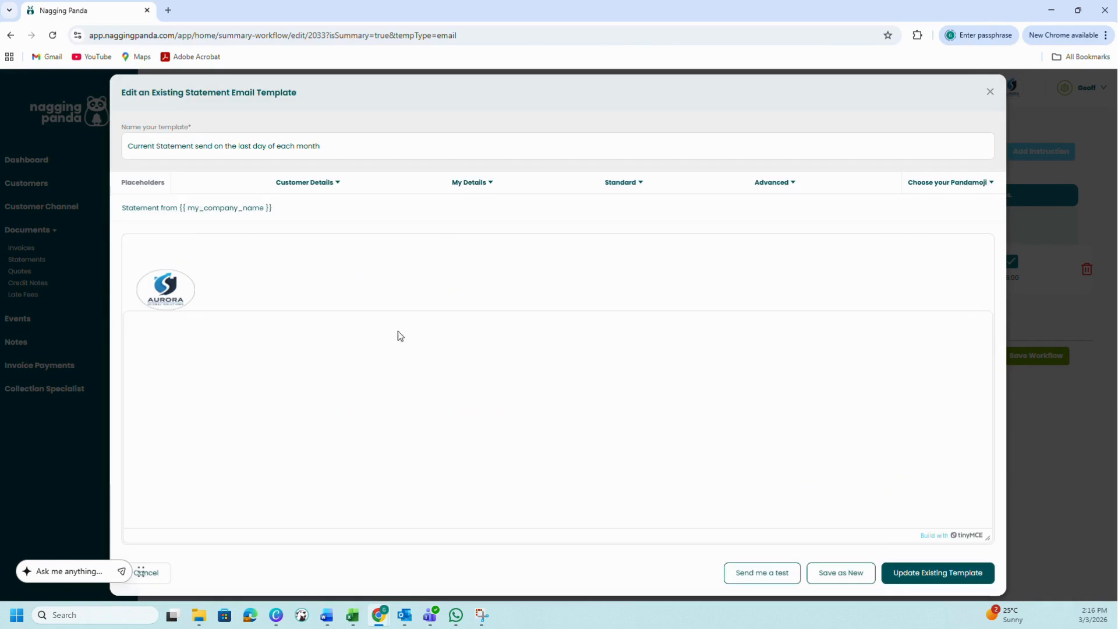
left_click_drag(399, 426, 521, 427)
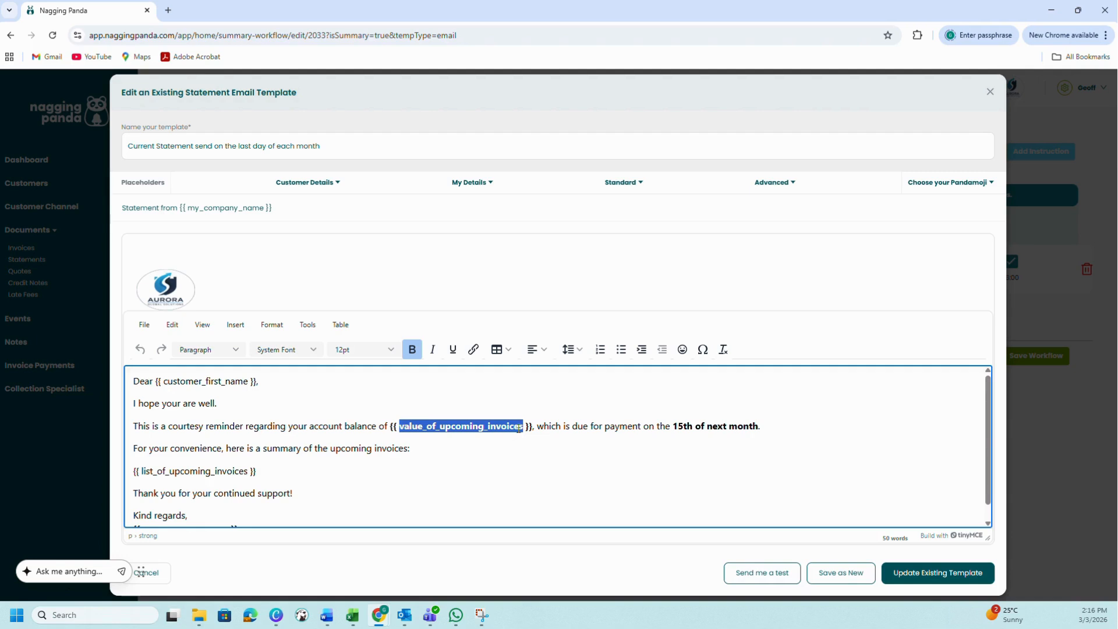
left_click_drag(761, 427, 670, 428)
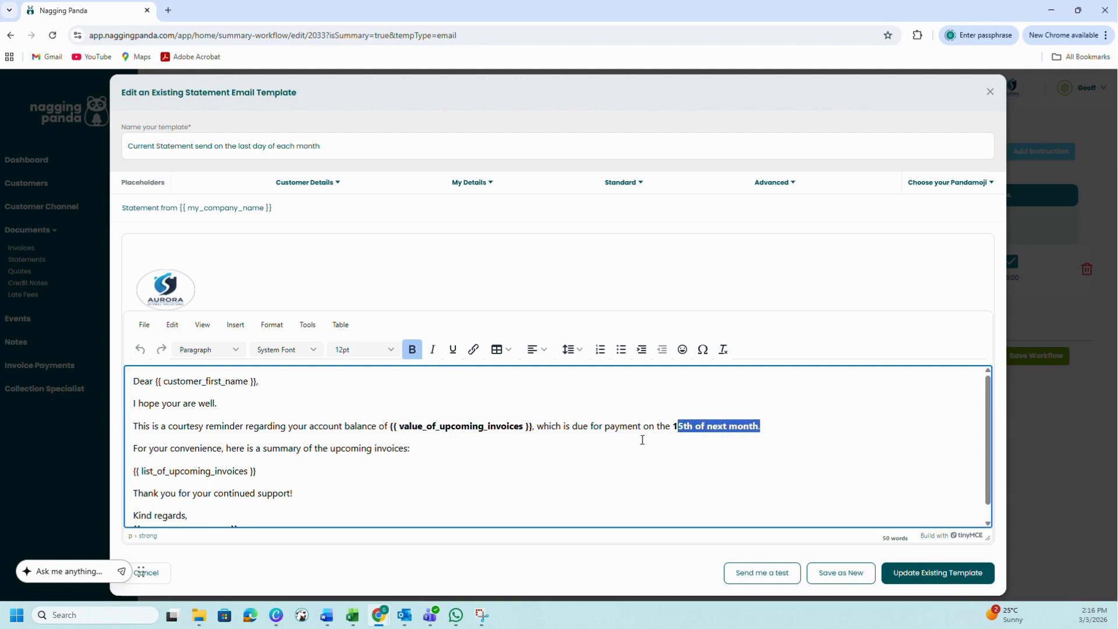
left_click_drag(266, 471, 135, 470)
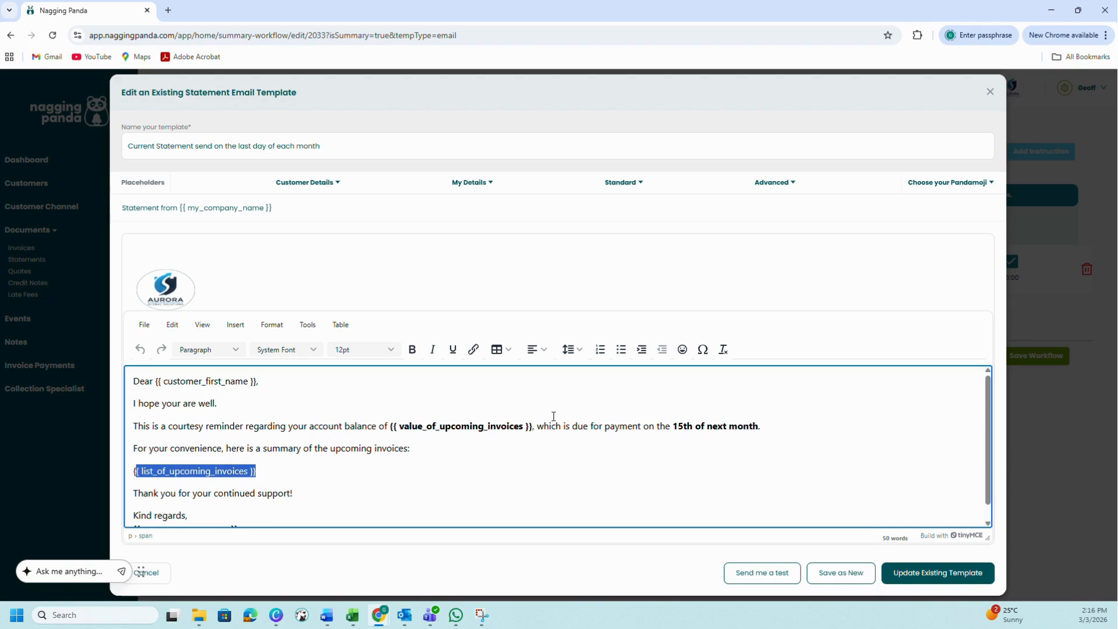
left_click(990, 91)
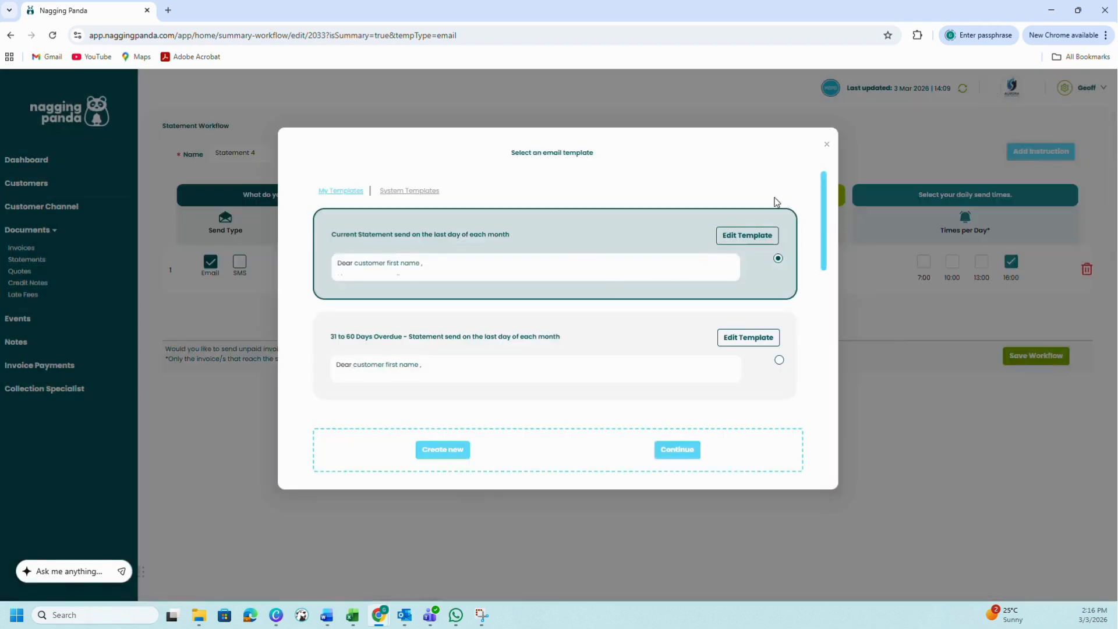
left_click(682, 453)
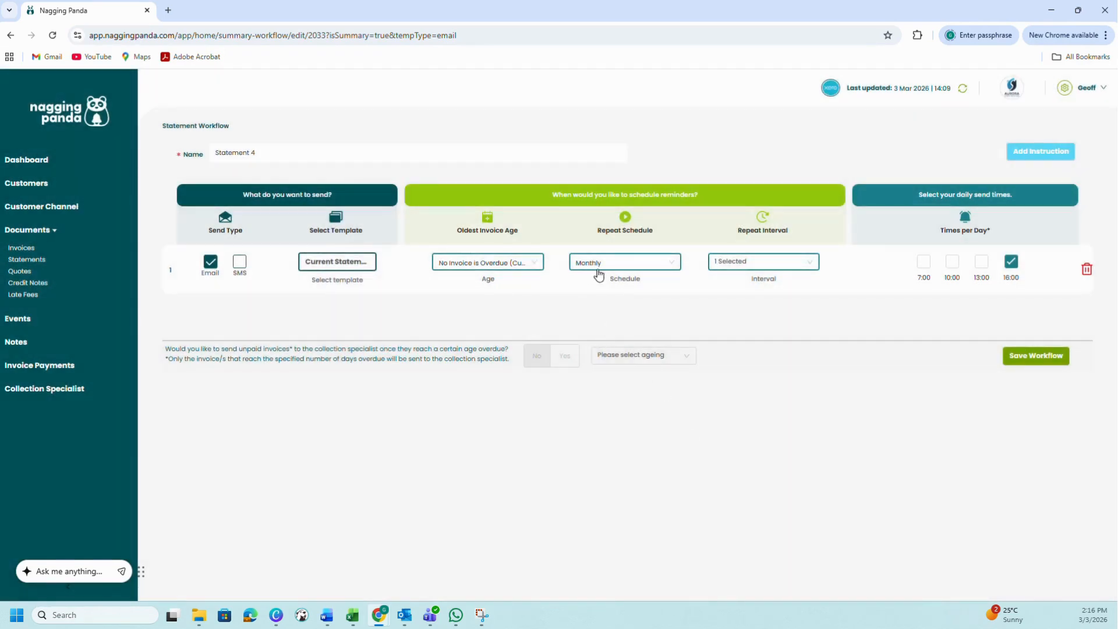
left_click(605, 262)
left_click(739, 265)
left_click(795, 342)
Add a second instruction and assign it the email template "Overdue Statement reminder 20th of each month"
left_click(1050, 155)
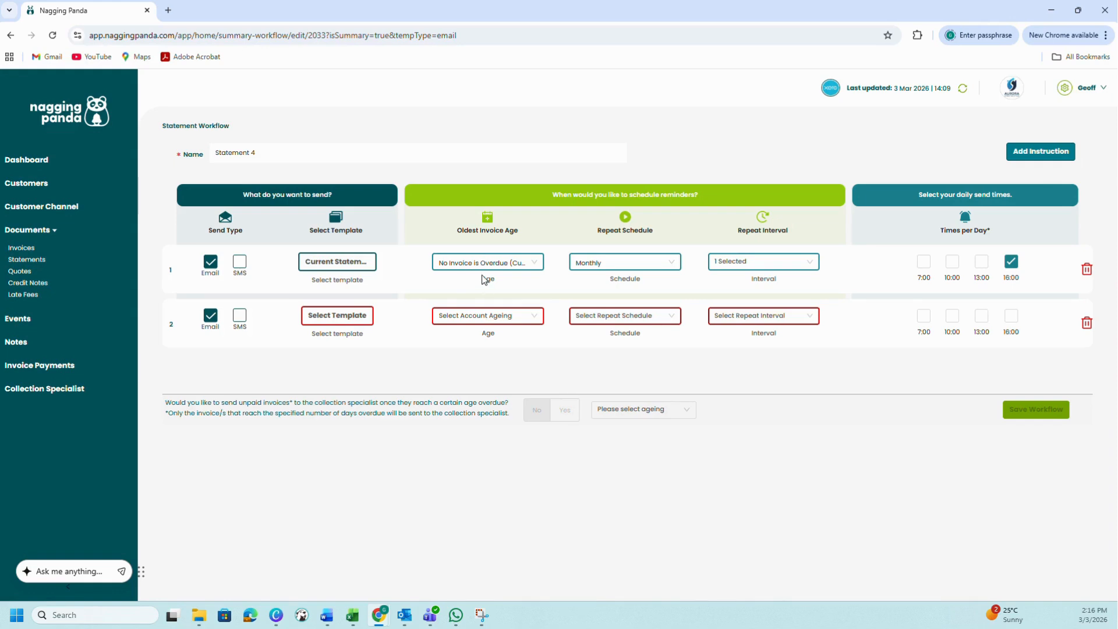
left_click(346, 316)
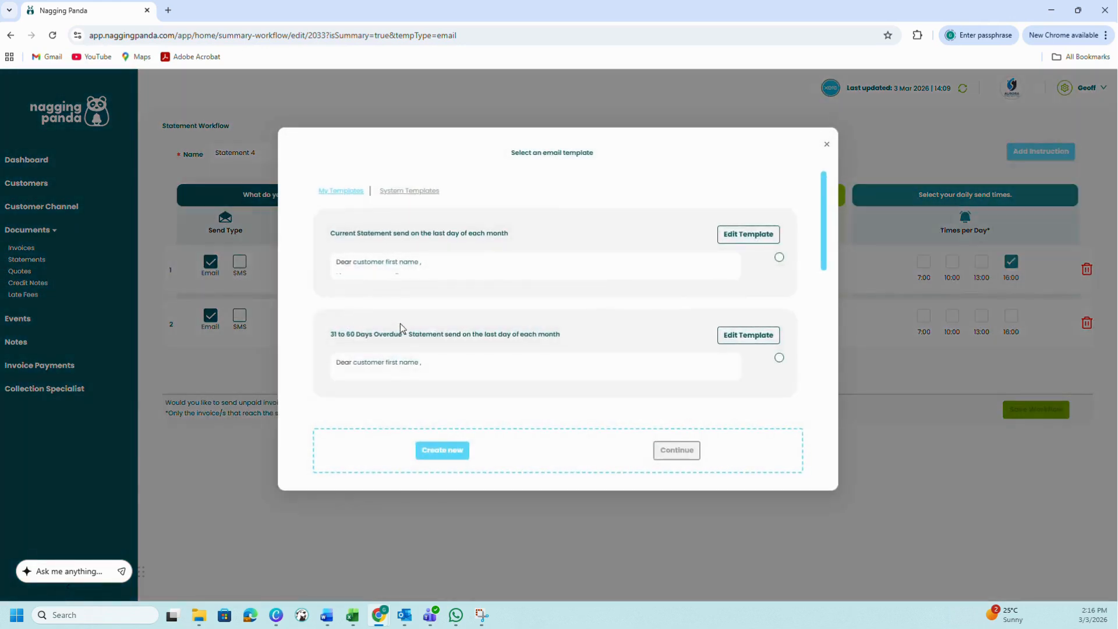
scroll(394, 318, "down", 3)
scroll(382, 329, "down", 1)
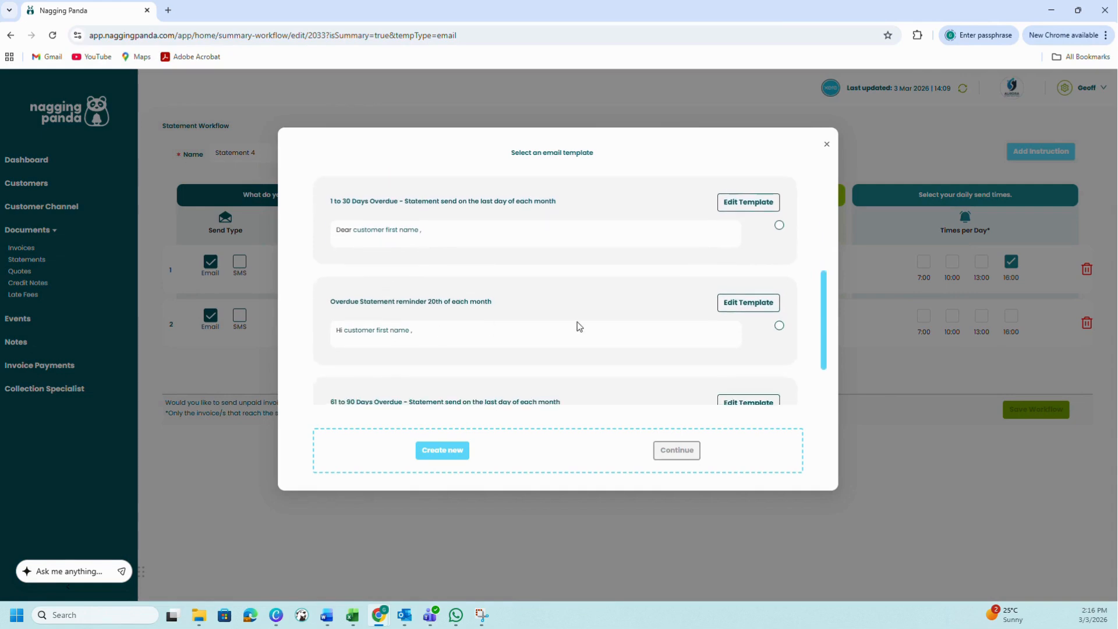
left_click(780, 325)
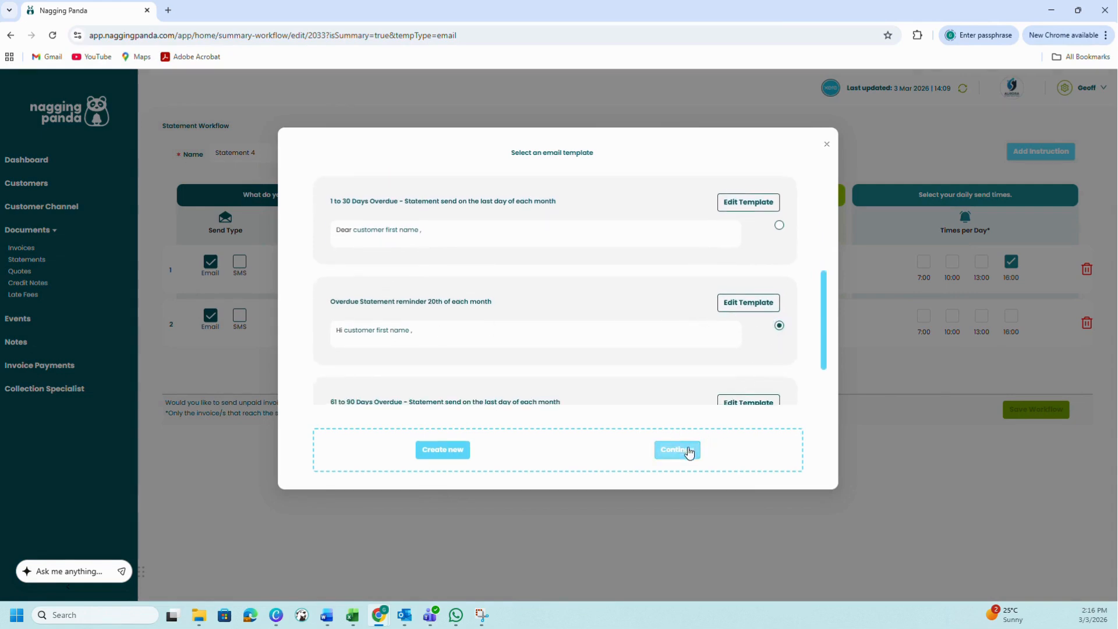
left_click(687, 451)
Schedule the second instruction for accounts 1 to 30 Days Overdue, repeating monthly on day 20 at 10:00
left_click(455, 316)
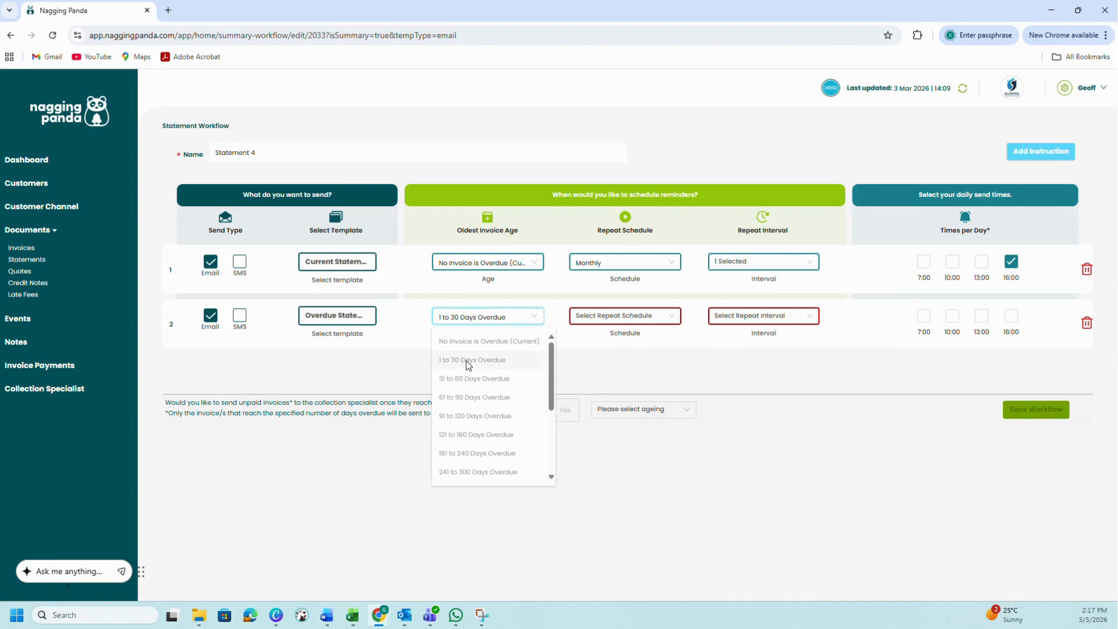
left_click(462, 362)
left_click(618, 323)
left_click(590, 368)
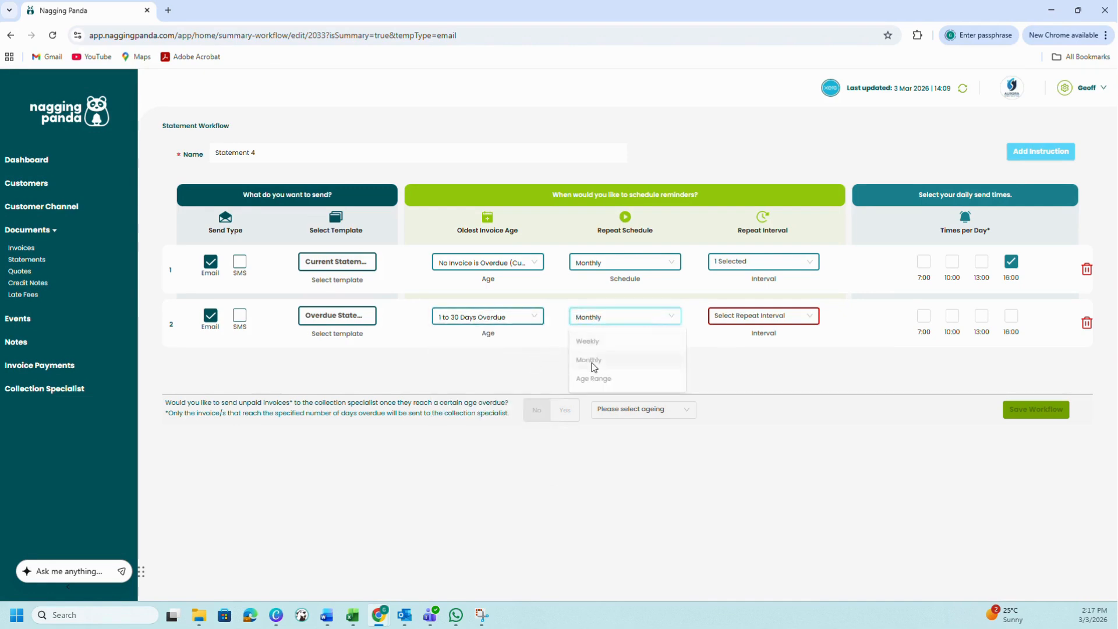
left_click(754, 317)
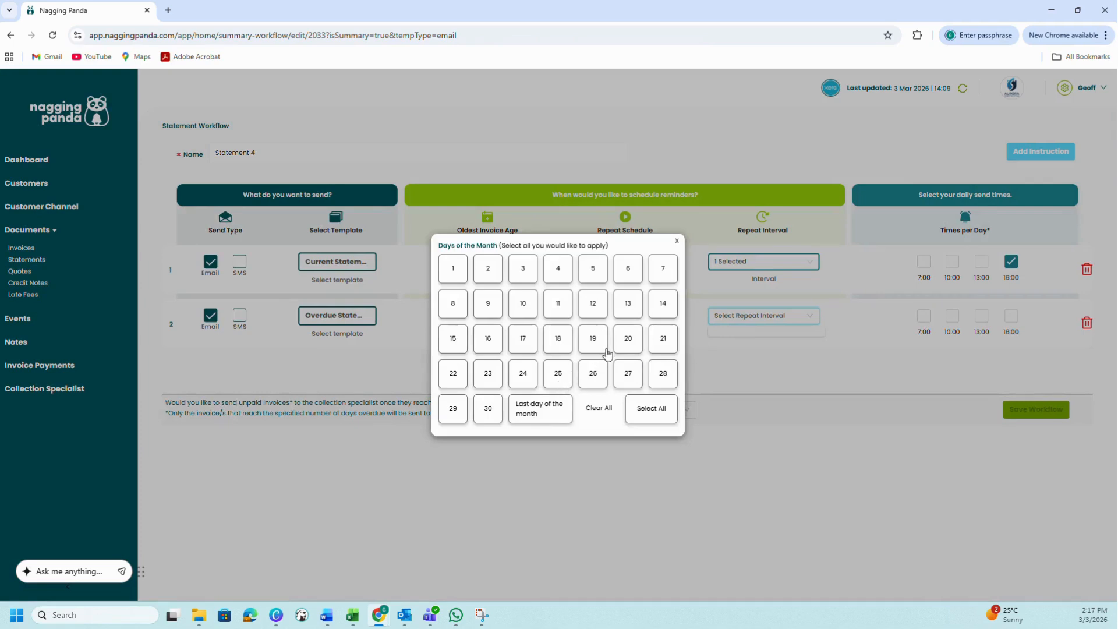
left_click(628, 344)
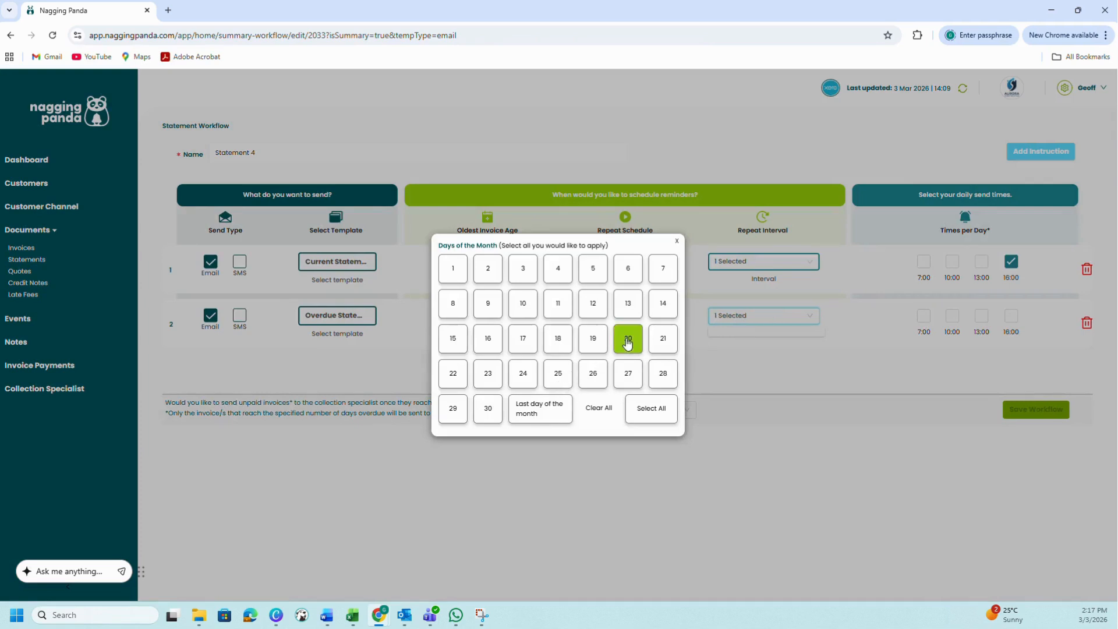
left_click(677, 241)
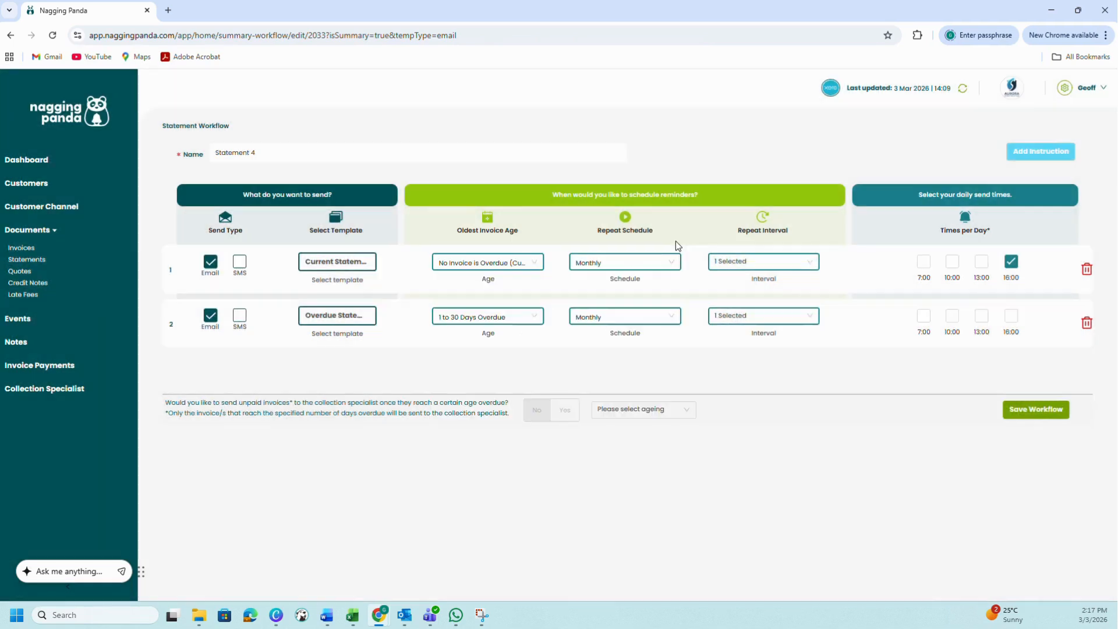
left_click(952, 316)
Review the overdue balance, current amount payable and overdue invoice list placeholders in the second instruction's email template
left_click(327, 320)
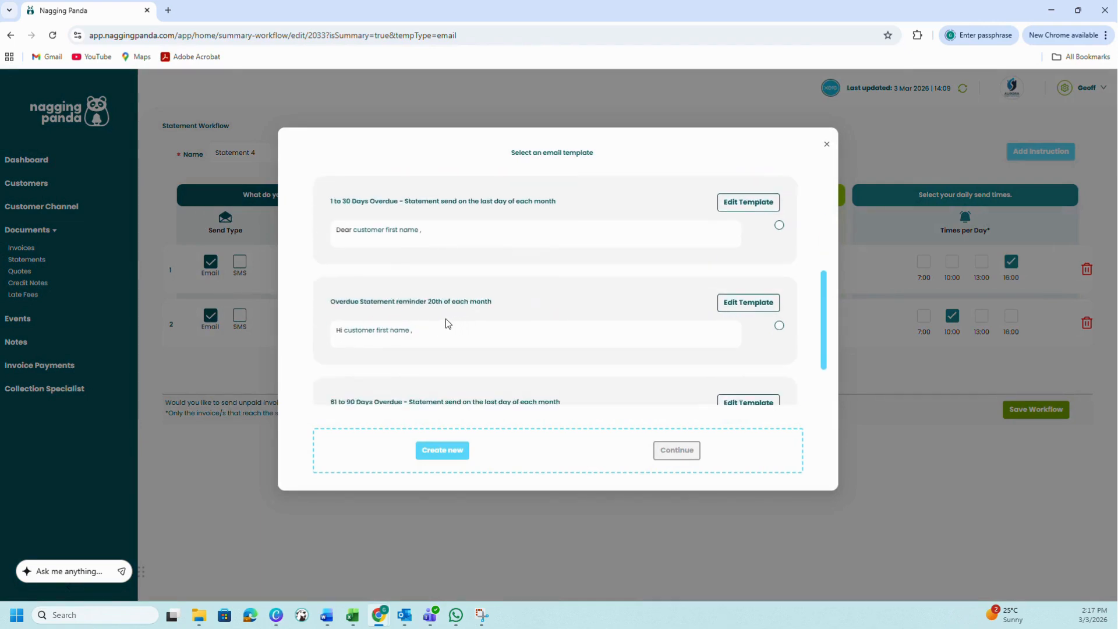
left_click(732, 303)
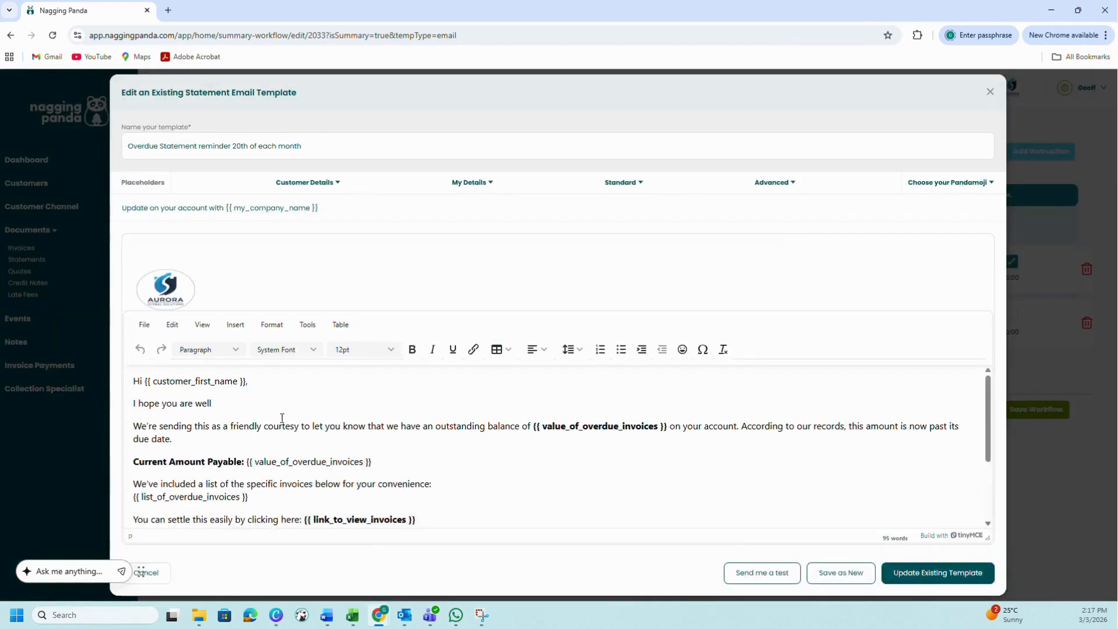
left_click_drag(658, 427, 538, 426)
left_click(555, 449)
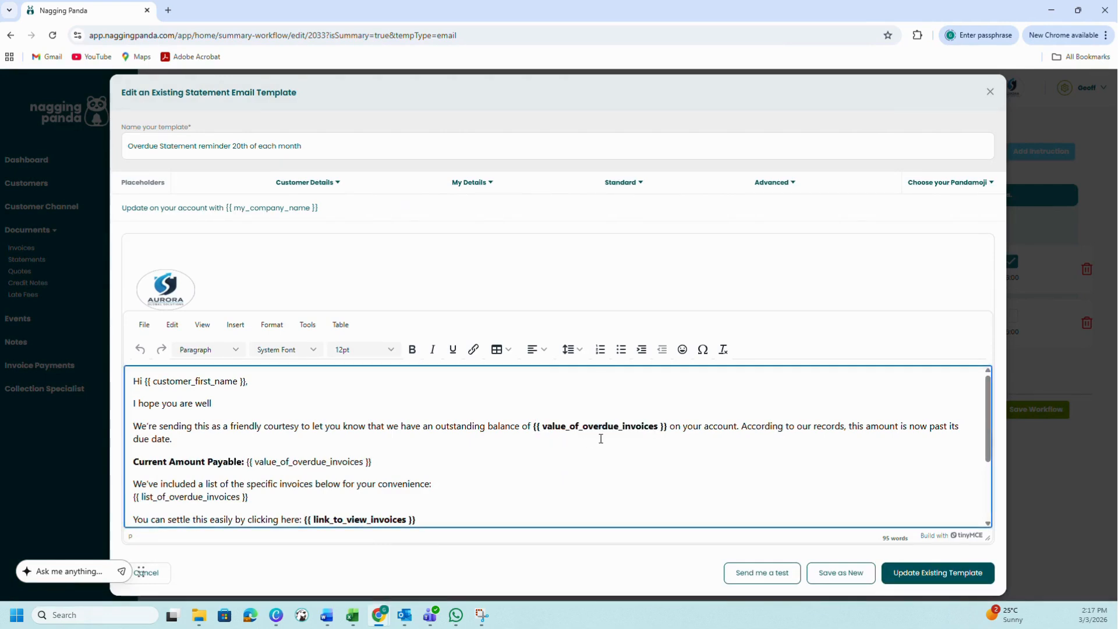
left_click_drag(661, 427, 553, 426)
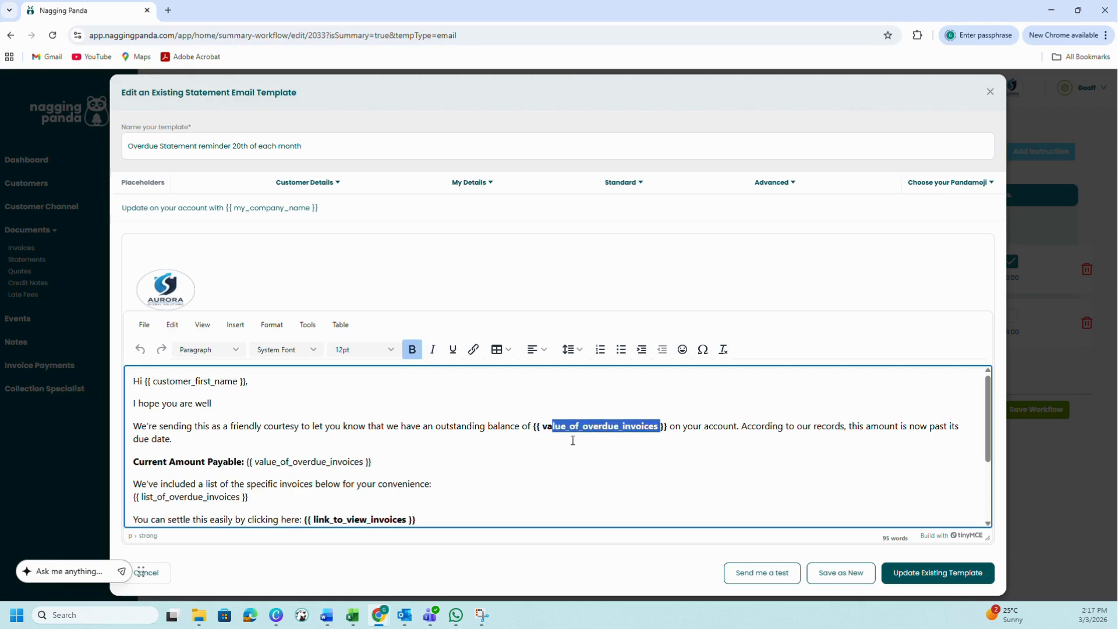
left_click_drag(393, 462, 133, 462)
left_click(385, 462)
left_click_drag(380, 460, 241, 461)
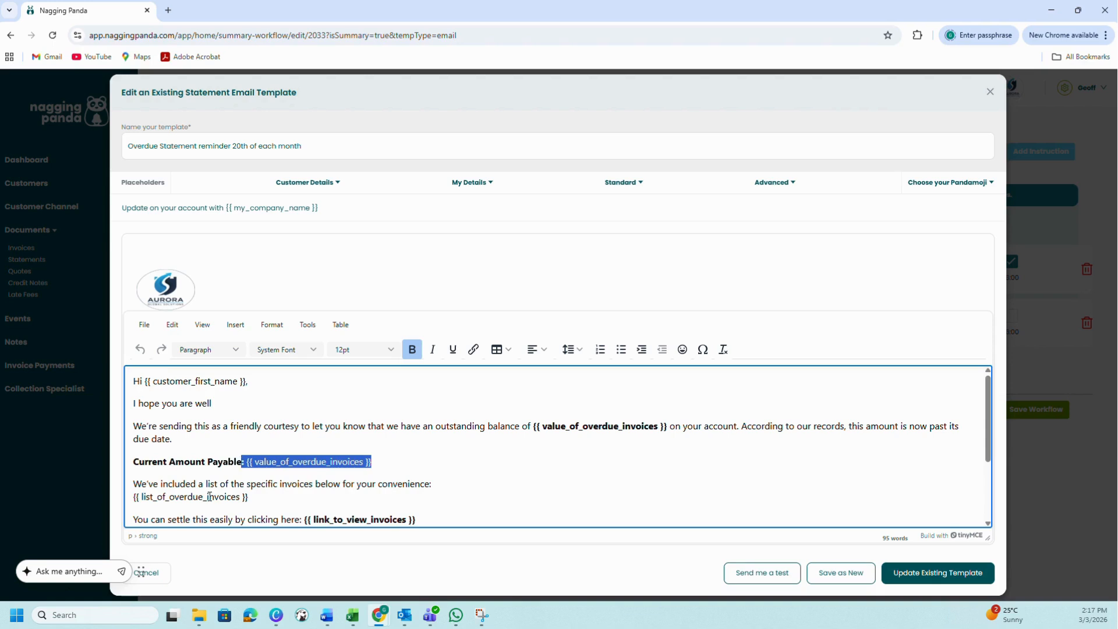
left_click_drag(258, 497, 134, 498)
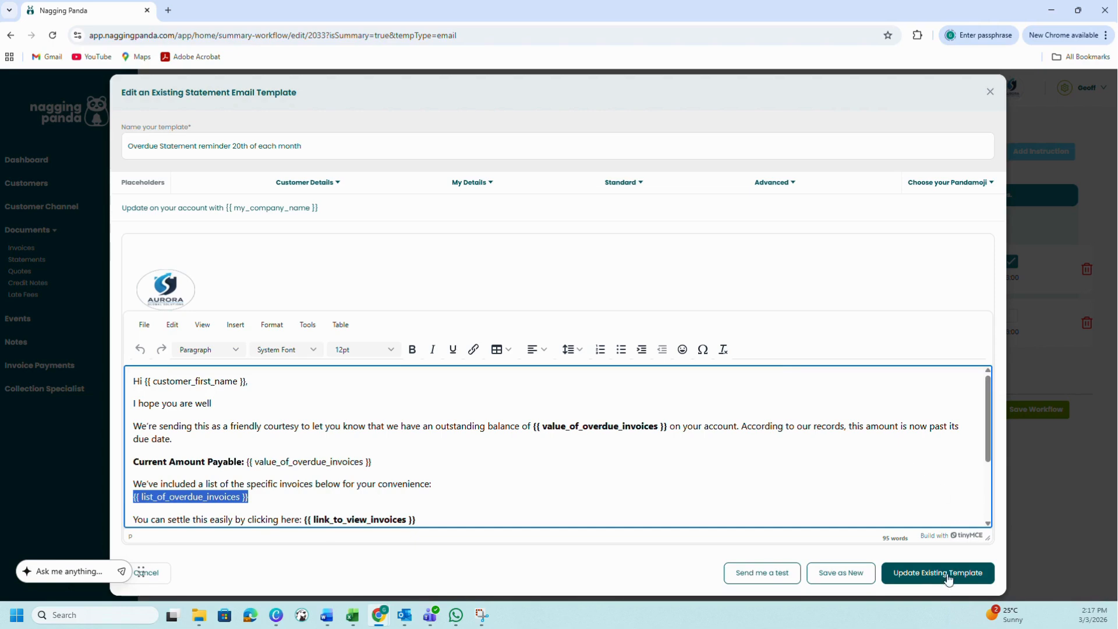
left_click(991, 94)
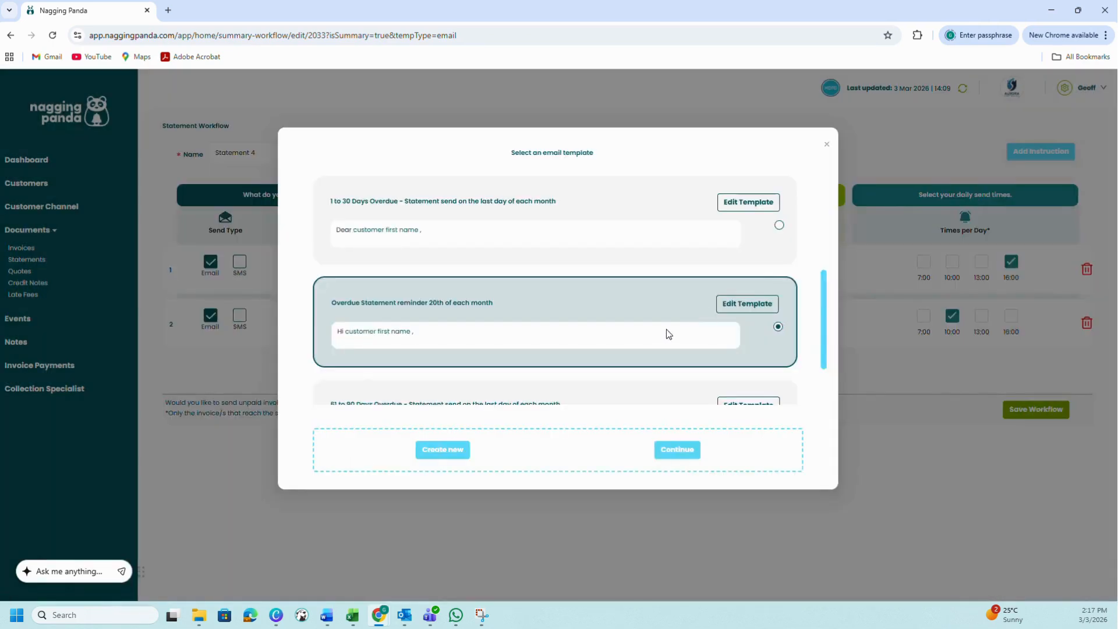
left_click(826, 144)
Add a third instruction, reviewing and assigning the email template "1 to 30 Days Overdue - Statement send on the last day of each month"
left_click(1041, 151)
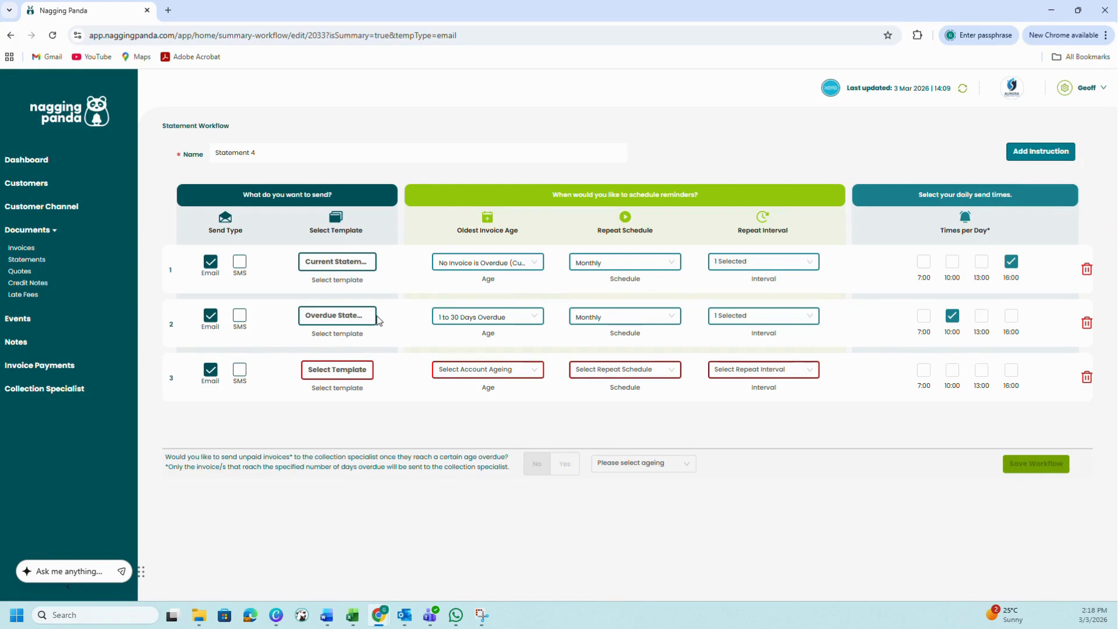
left_click(351, 373)
scroll(362, 302, "down", 3)
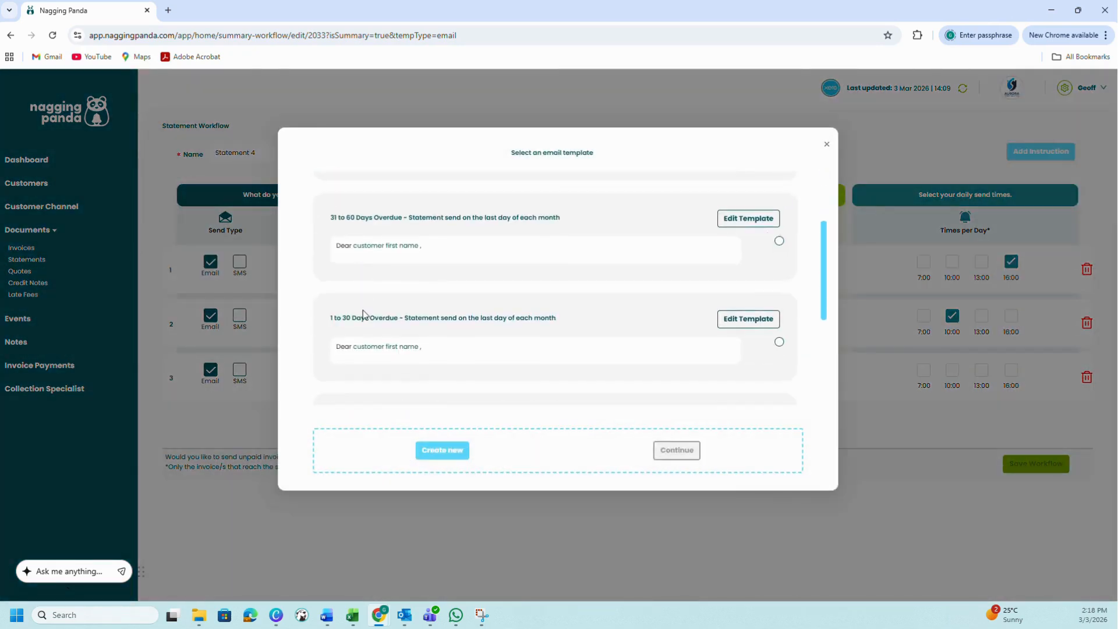
left_click(739, 264)
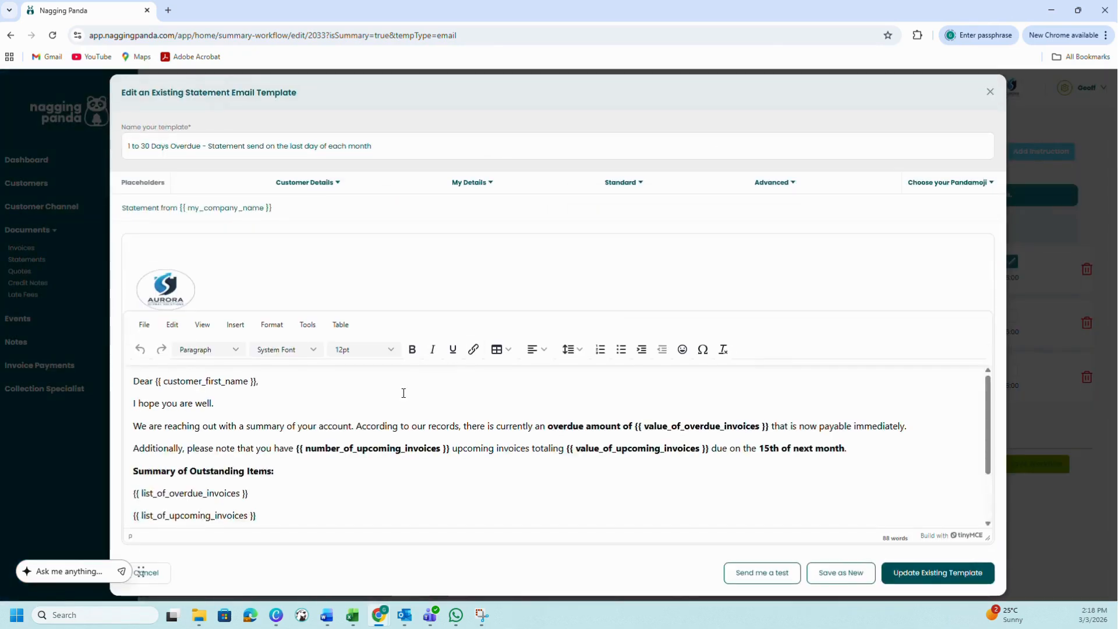
left_click_drag(552, 426, 768, 426)
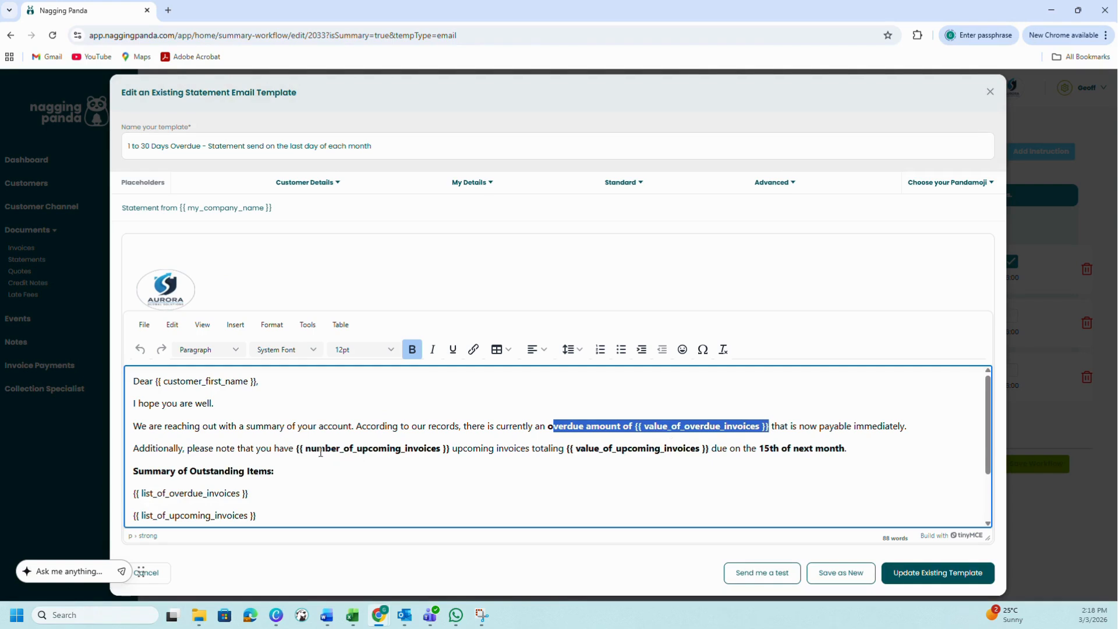
left_click_drag(312, 449, 446, 454)
left_click_drag(585, 449, 689, 452)
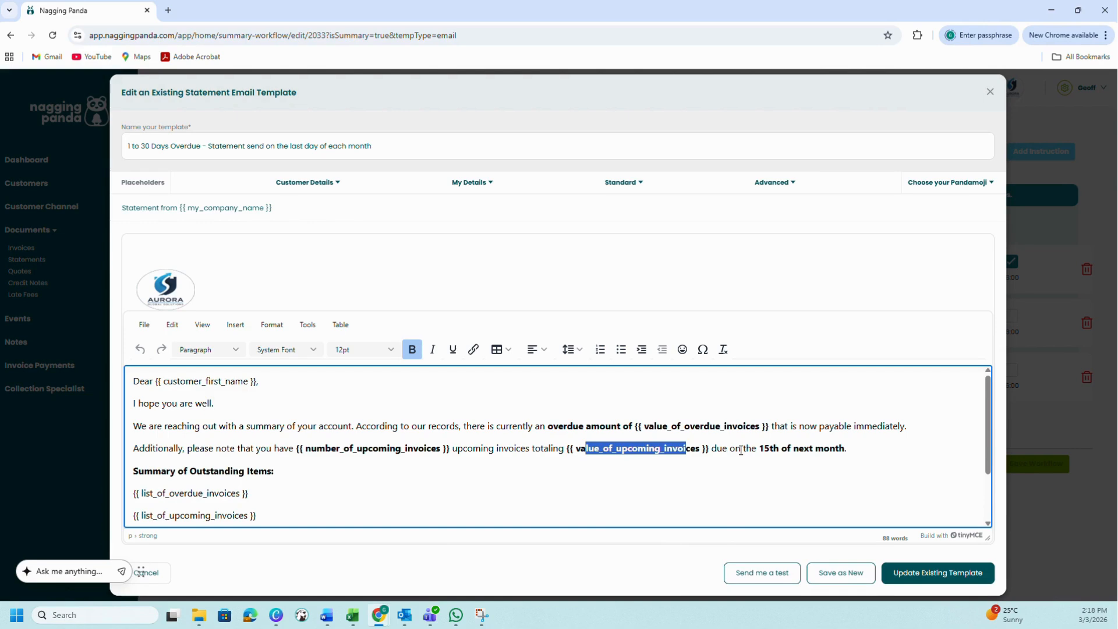
left_click(990, 93)
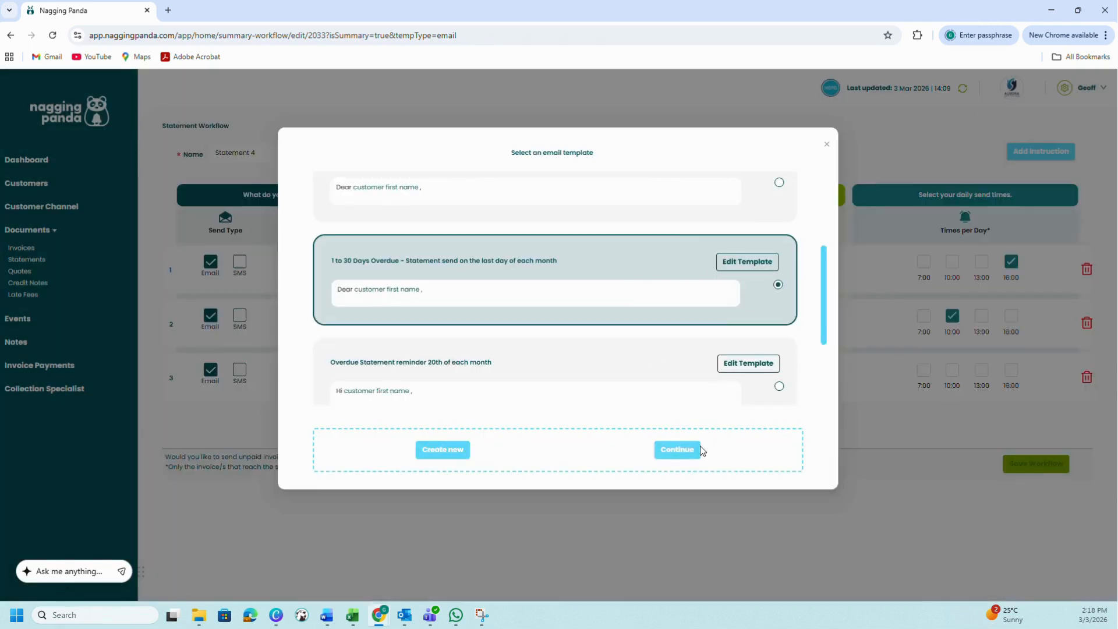
left_click(675, 449)
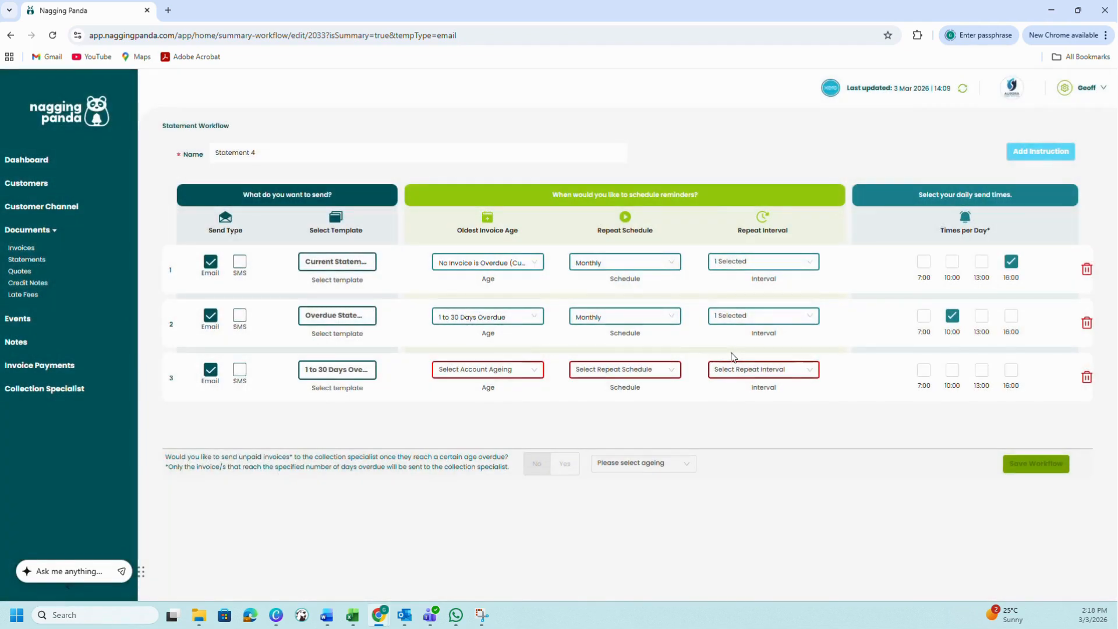
Schedule the third instruction for 1 to 30 Days Overdue, repeating monthly on the last day of the month at 16:00
left_click(464, 373)
left_click(466, 415)
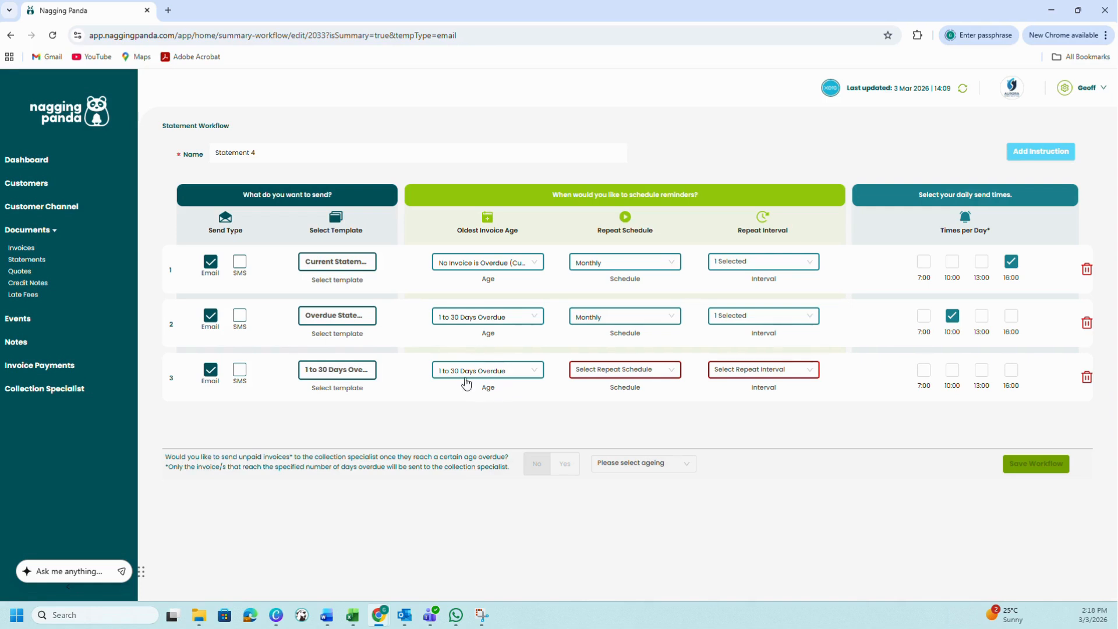
left_click(611, 373)
left_click(594, 413)
left_click(763, 370)
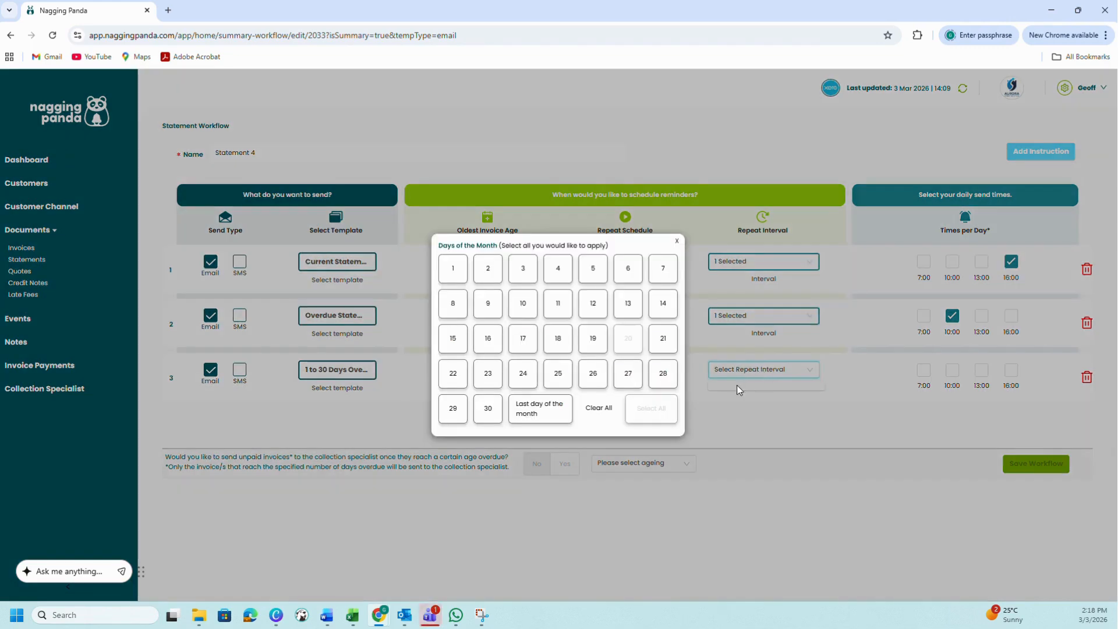
left_click(540, 409)
left_click(677, 241)
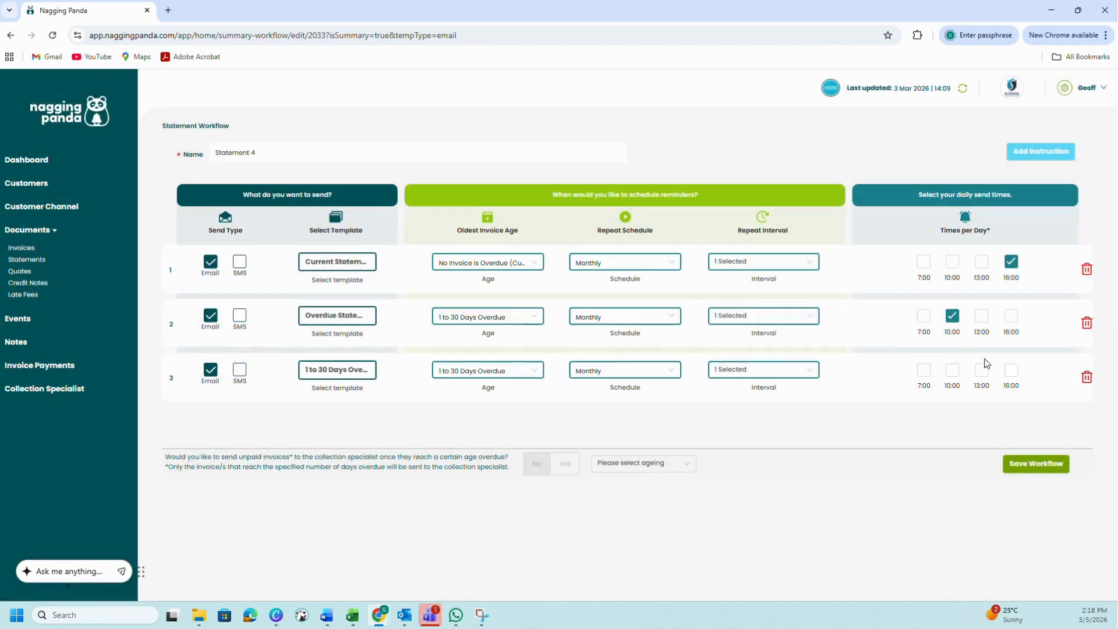
left_click(1012, 370)
Add a fourth instruction and assign it the email template "Overdue Statement reminder 20th of each month"
left_click(1052, 152)
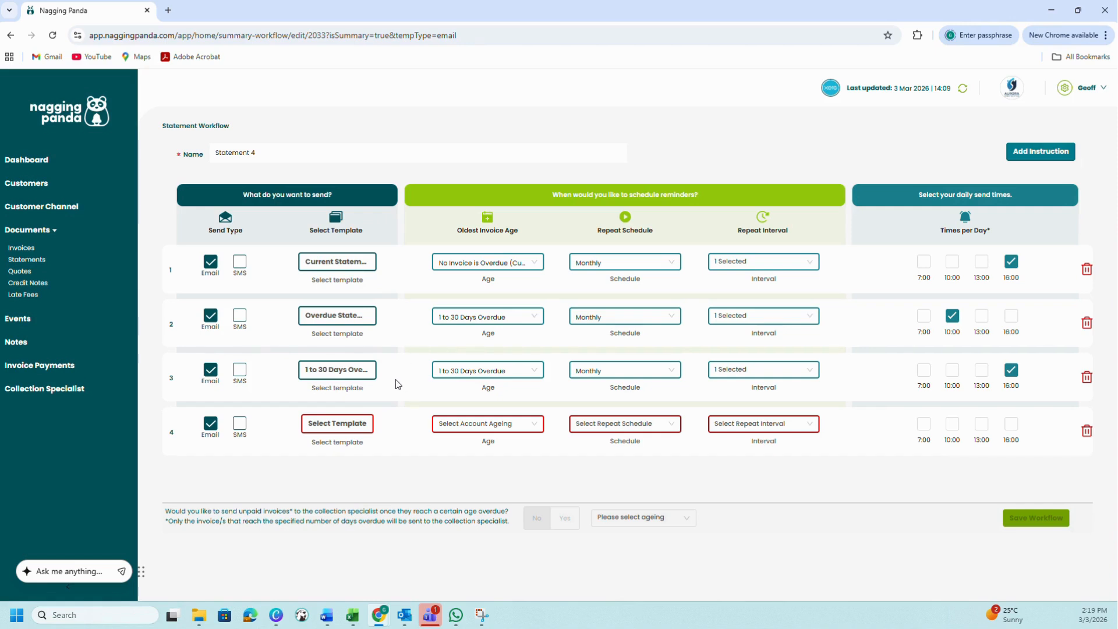
left_click(336, 426)
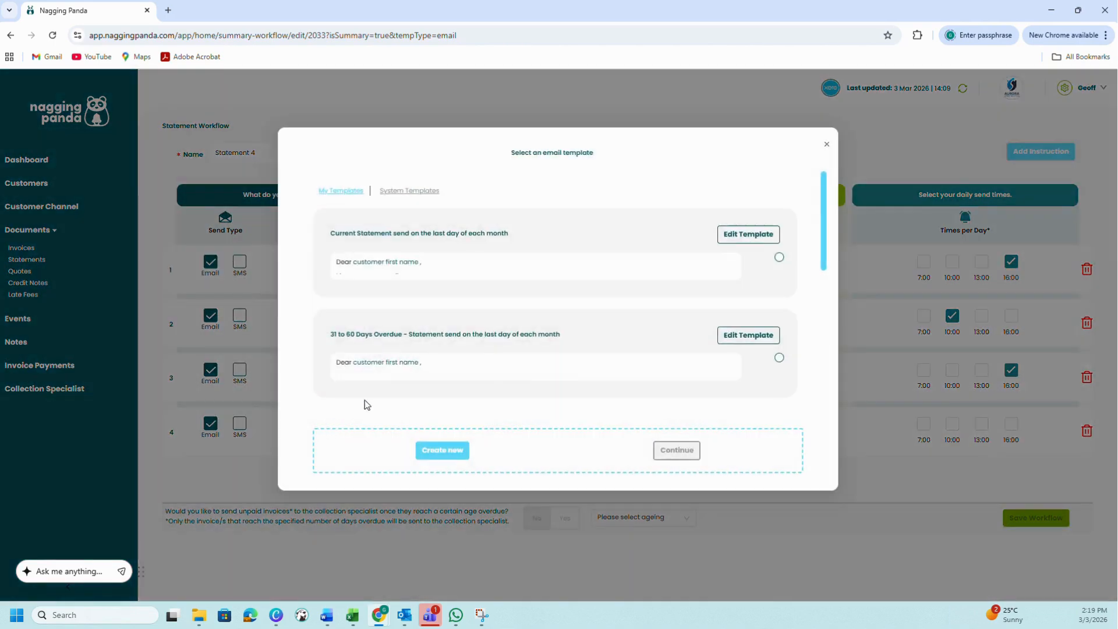
left_click(826, 144)
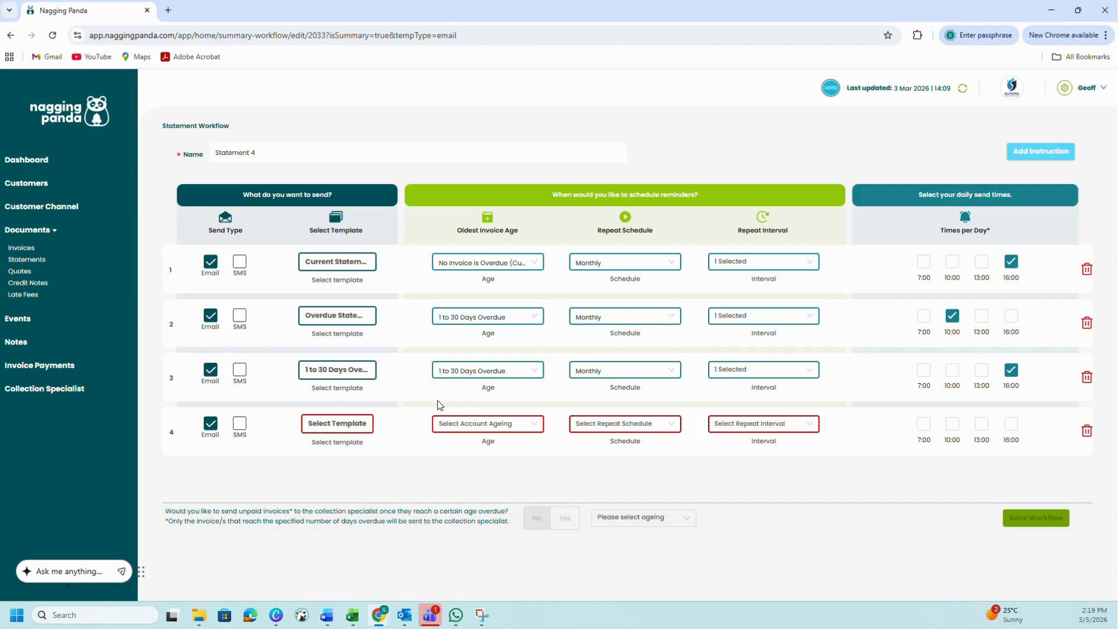
left_click(354, 419)
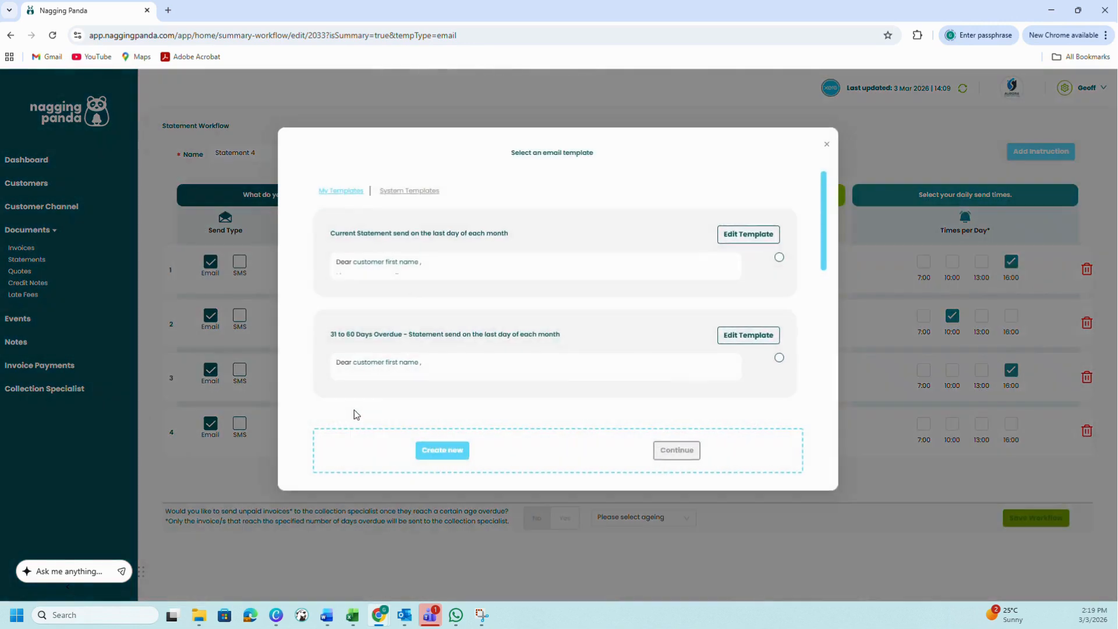
scroll(381, 317, "down", 3)
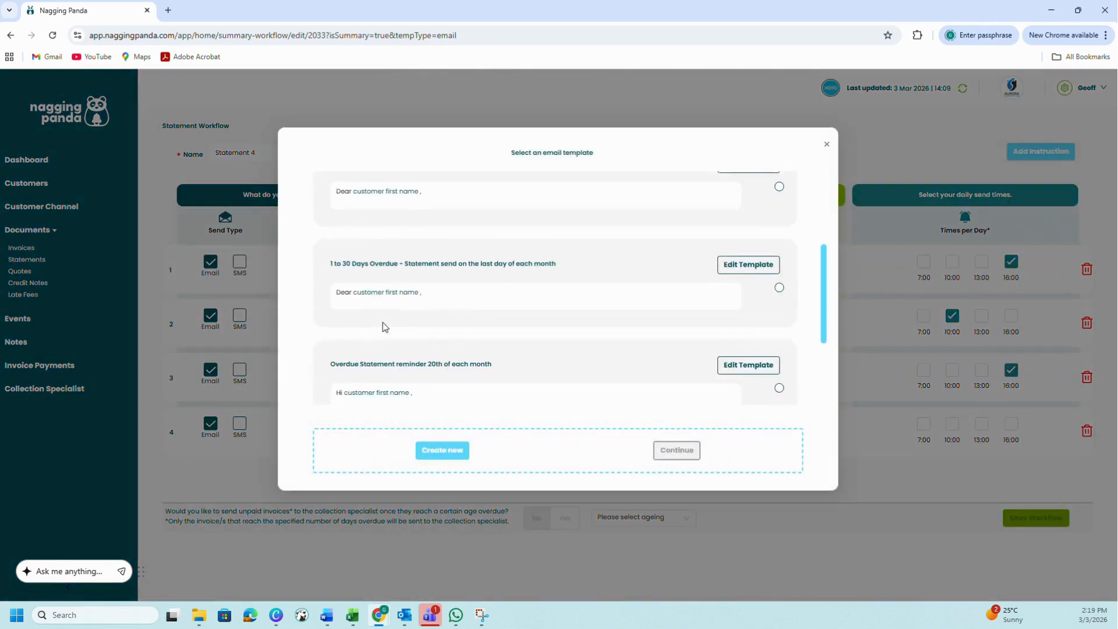
left_click(780, 384)
left_click(677, 450)
Schedule the fourth instruction for 31 to 60 Days Overdue, repeating monthly on day 20 at 10:00
left_click(487, 425)
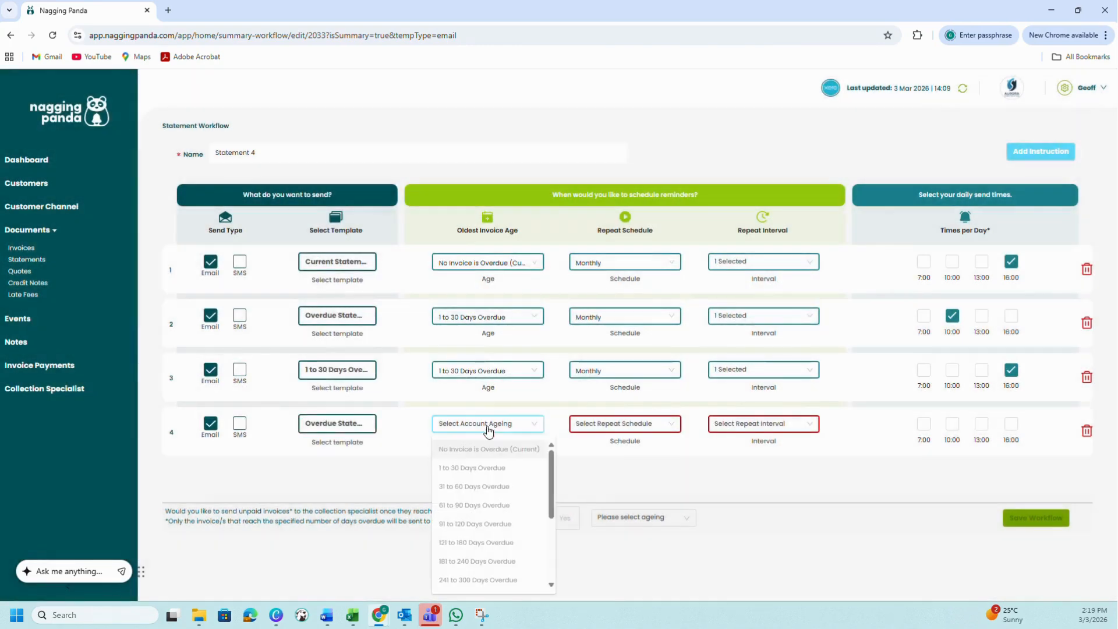
left_click(472, 487)
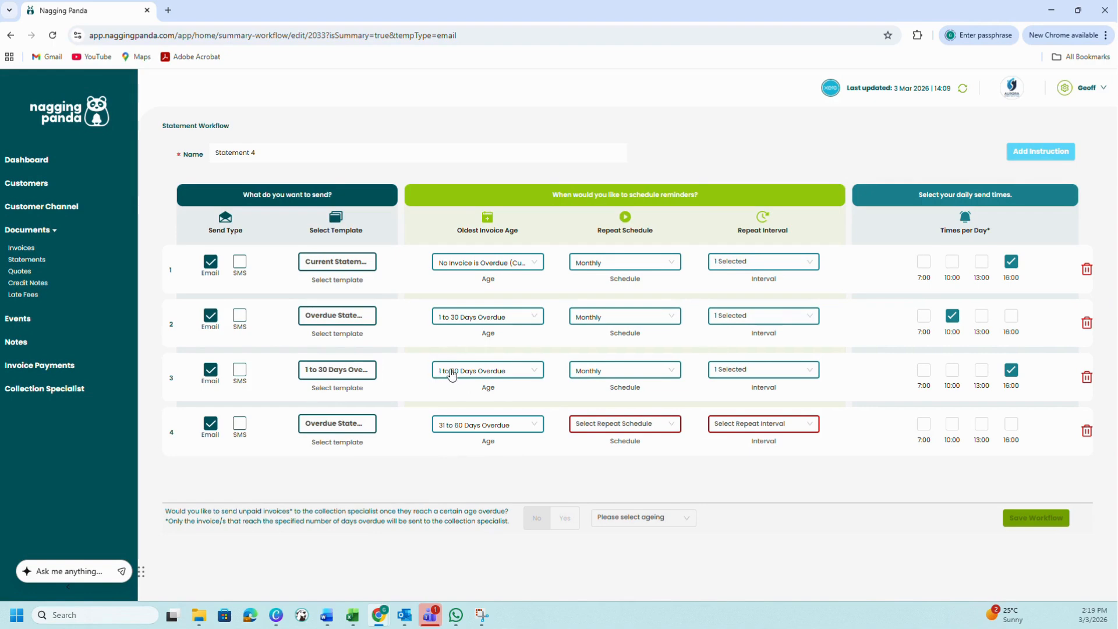
left_click(603, 429)
left_click(592, 464)
left_click(757, 425)
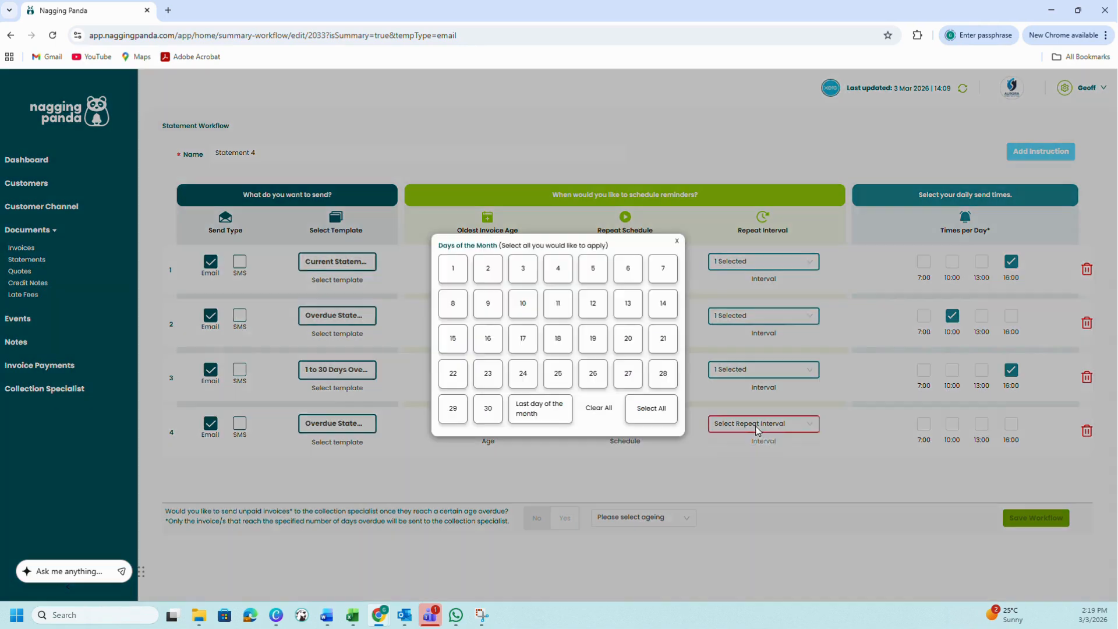
left_click(629, 340)
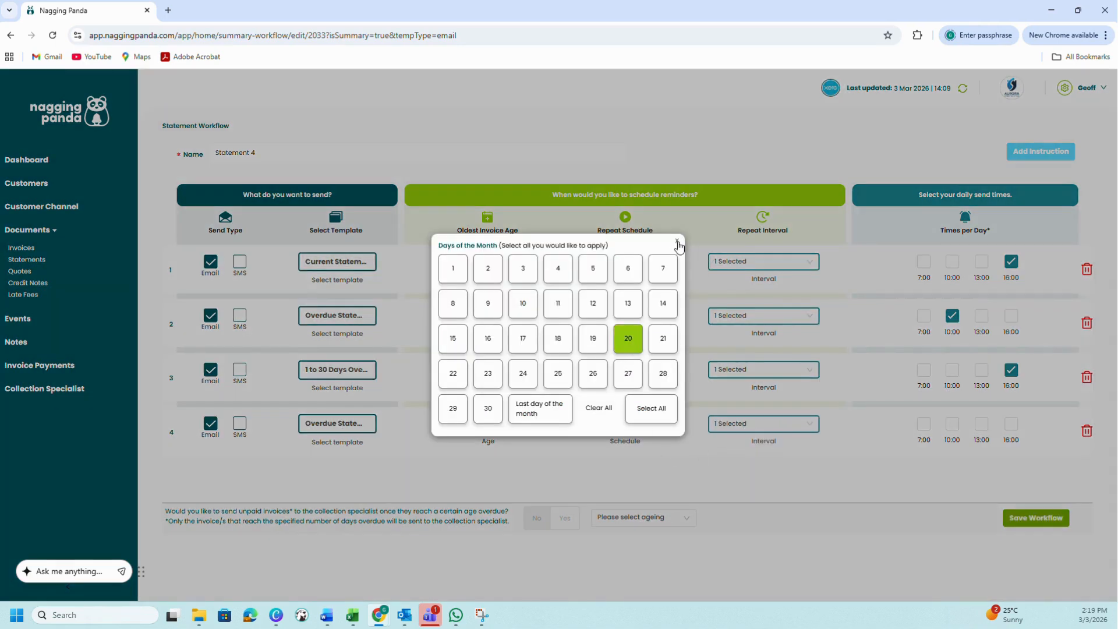
left_click(677, 241)
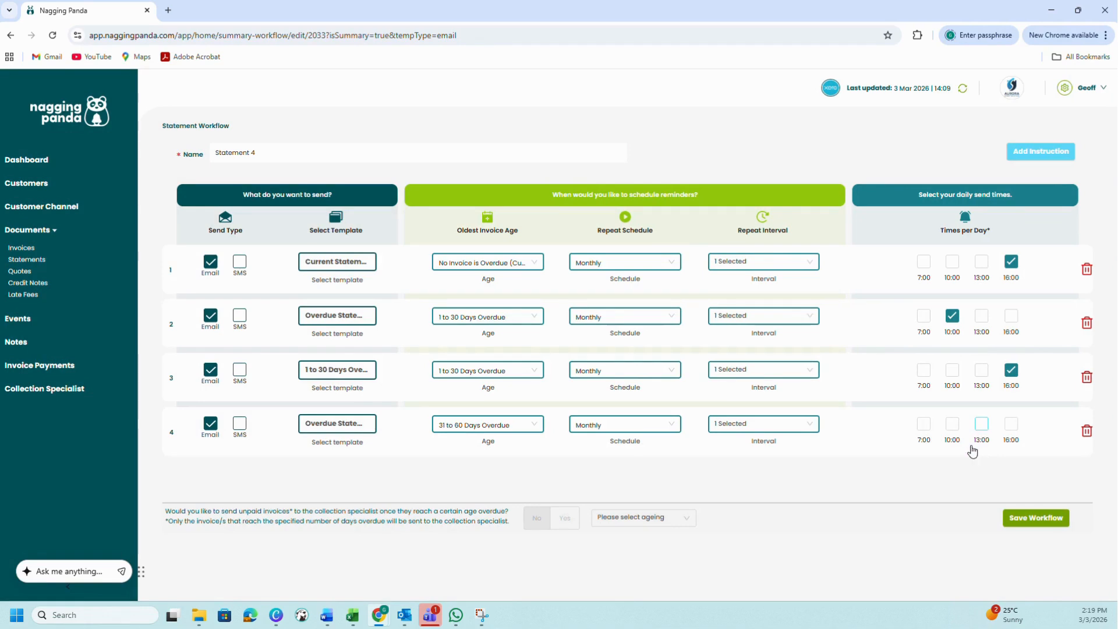
left_click(952, 424)
Add a fifth instruction, reviewing and assigning the email template "31 to 60 Days Overdue - Statement send on the last day of each month"
left_click(1021, 153)
left_click(335, 473)
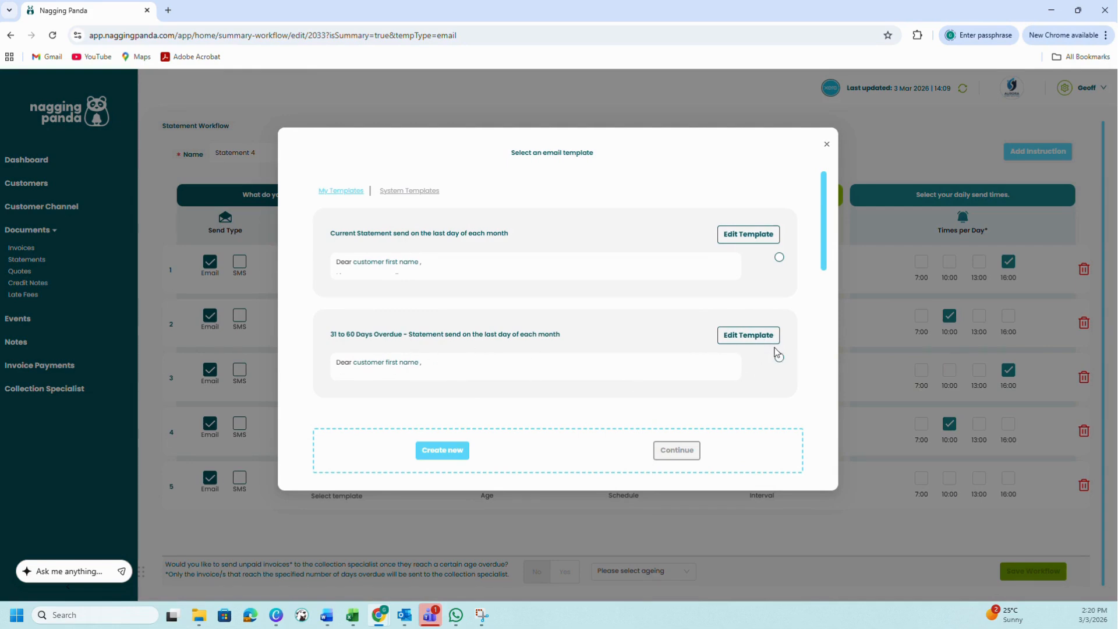
left_click(756, 339)
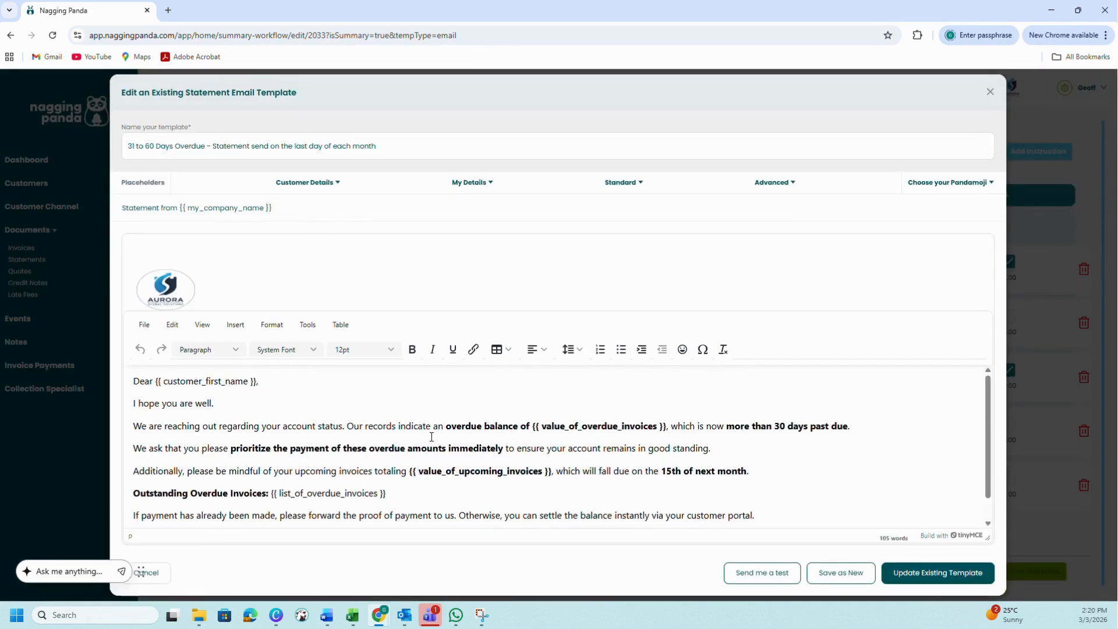
left_click_drag(503, 427, 851, 428)
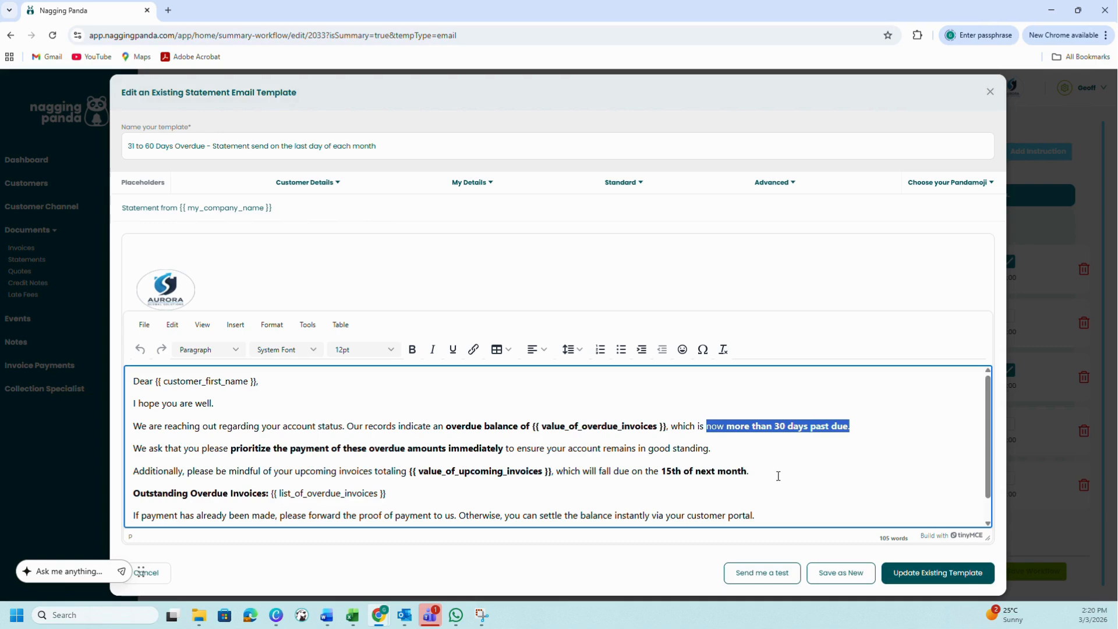
left_click_drag(216, 449, 515, 451)
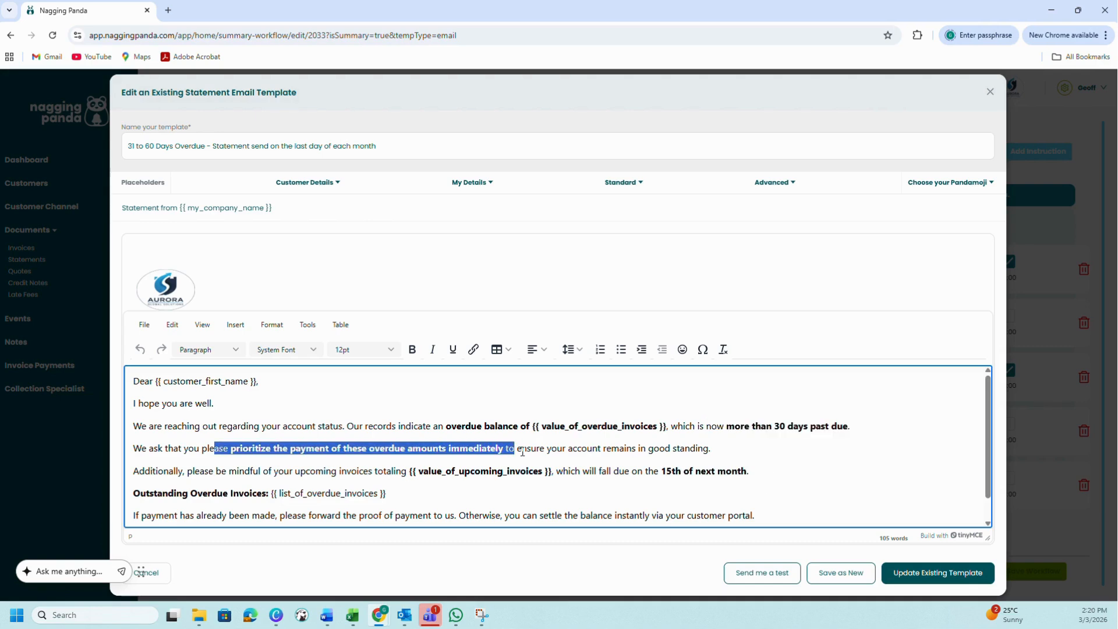
left_click_drag(378, 471, 554, 472)
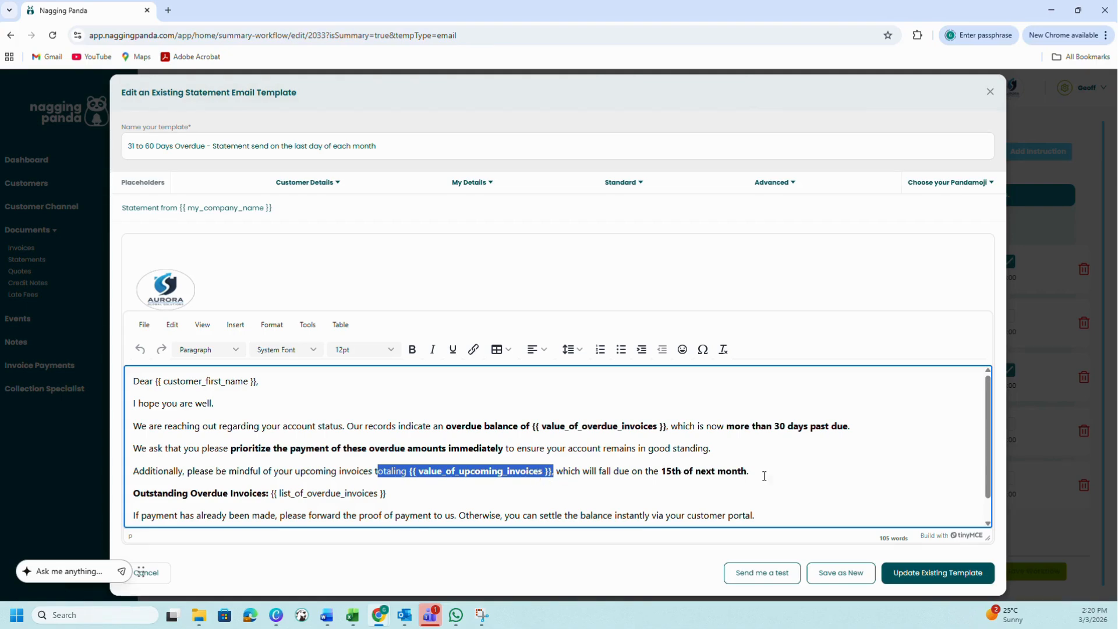
left_click_drag(750, 474, 634, 475)
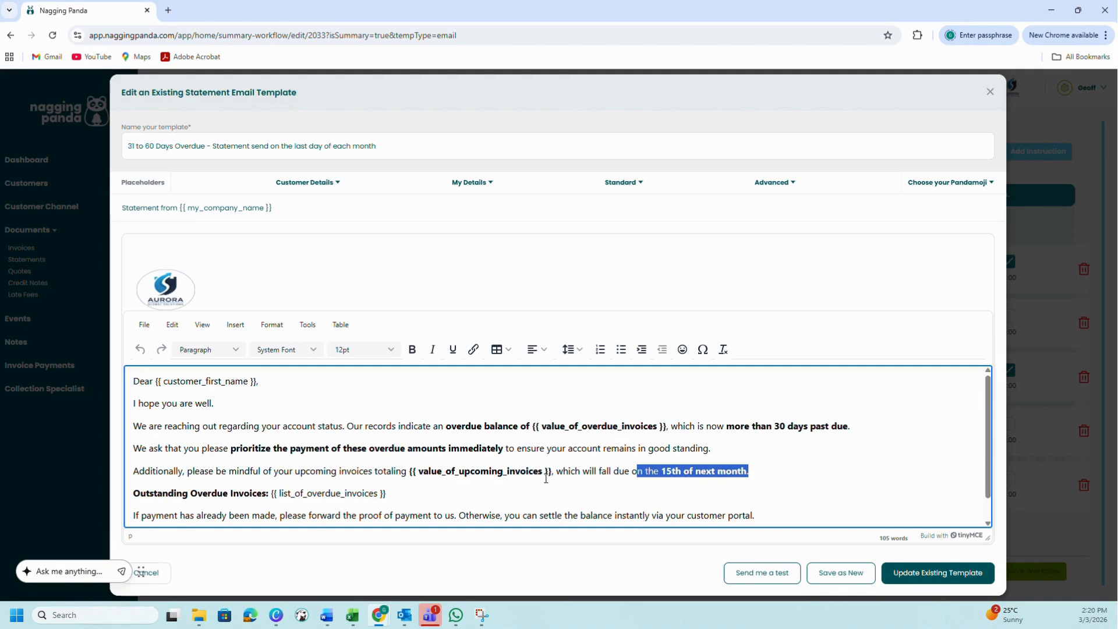
left_click_drag(153, 495, 259, 495)
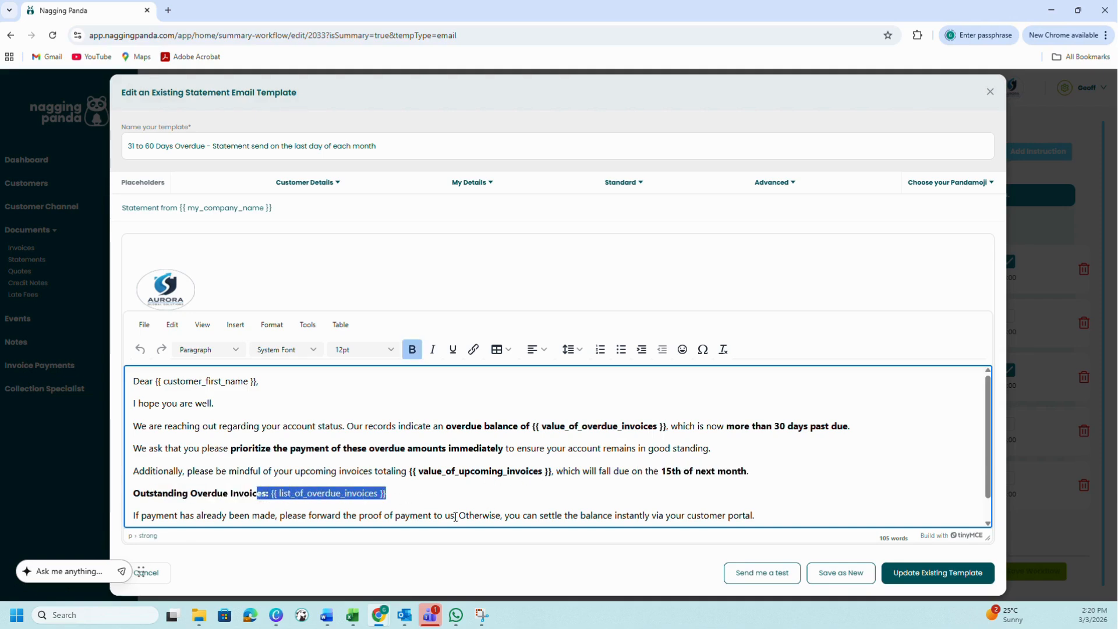
scroll(526, 471, "down", 1)
scroll(547, 460, "up", 1)
left_click(992, 93)
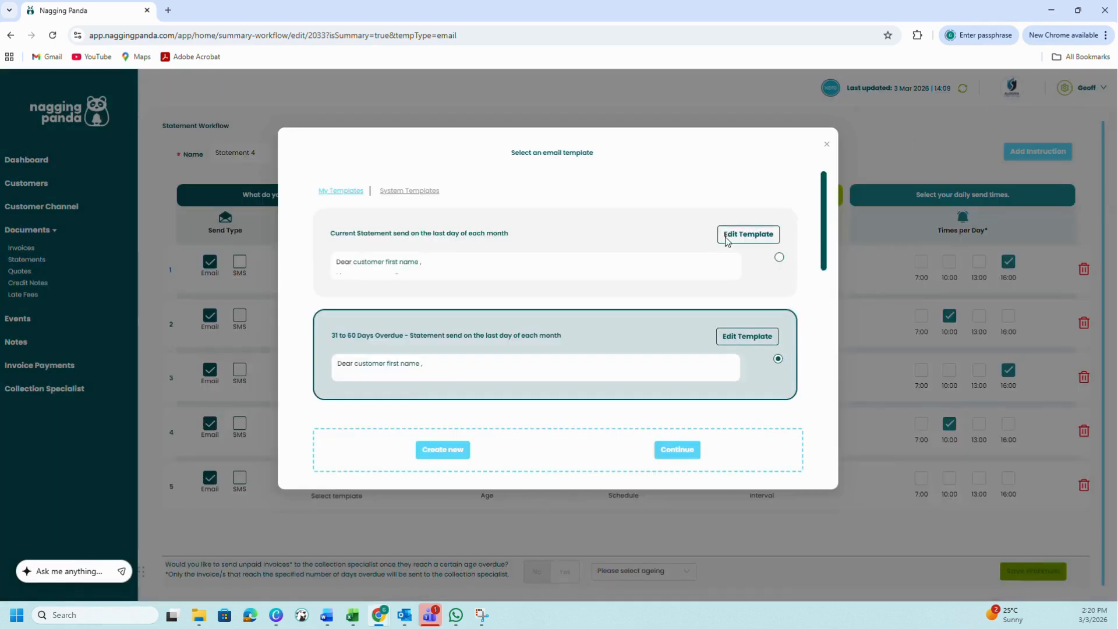
left_click(687, 457)
Schedule the fifth instruction for 31 to 60 Days Overdue, monthly on the last day of the month at 16:00, and save the workflow
left_click(476, 478)
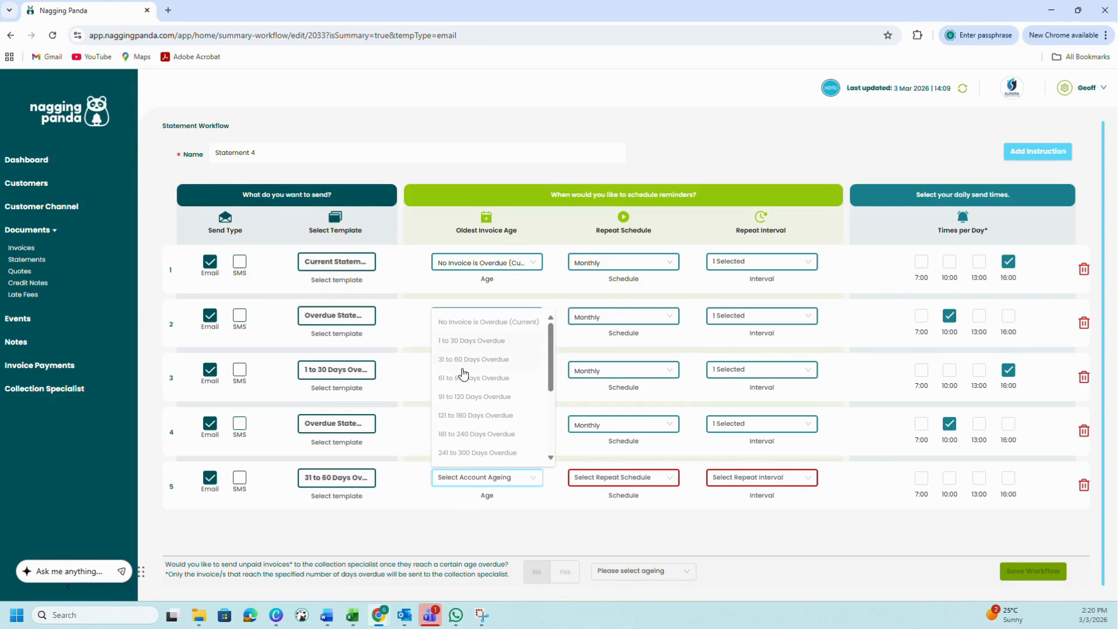
left_click(465, 365)
left_click(618, 478)
left_click(589, 521)
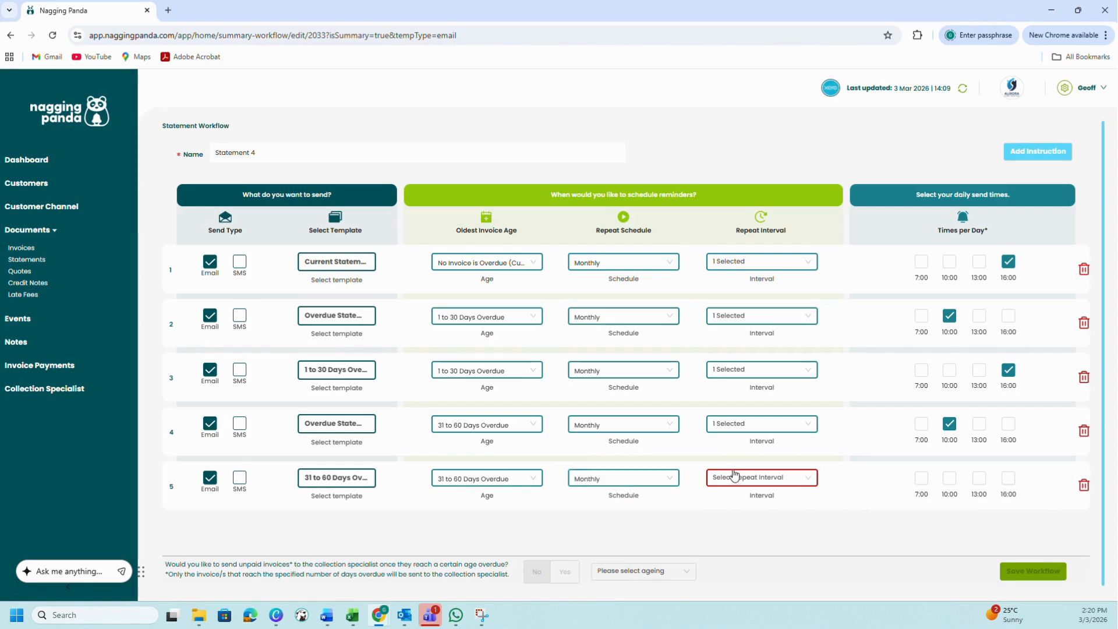
left_click(728, 478)
left_click(545, 410)
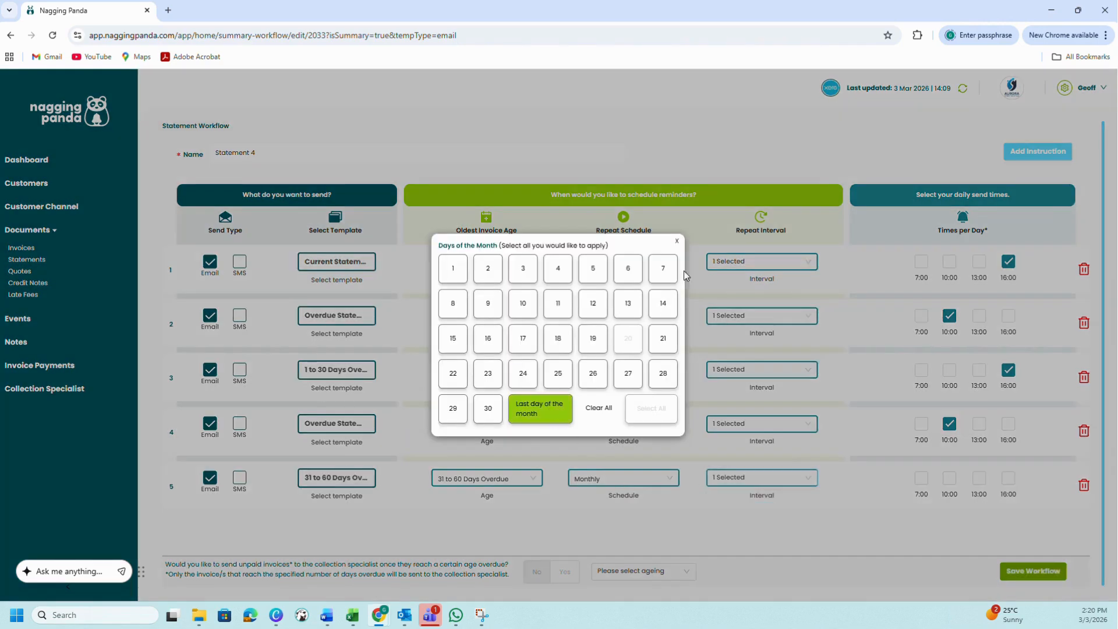
left_click(677, 241)
left_click(1009, 480)
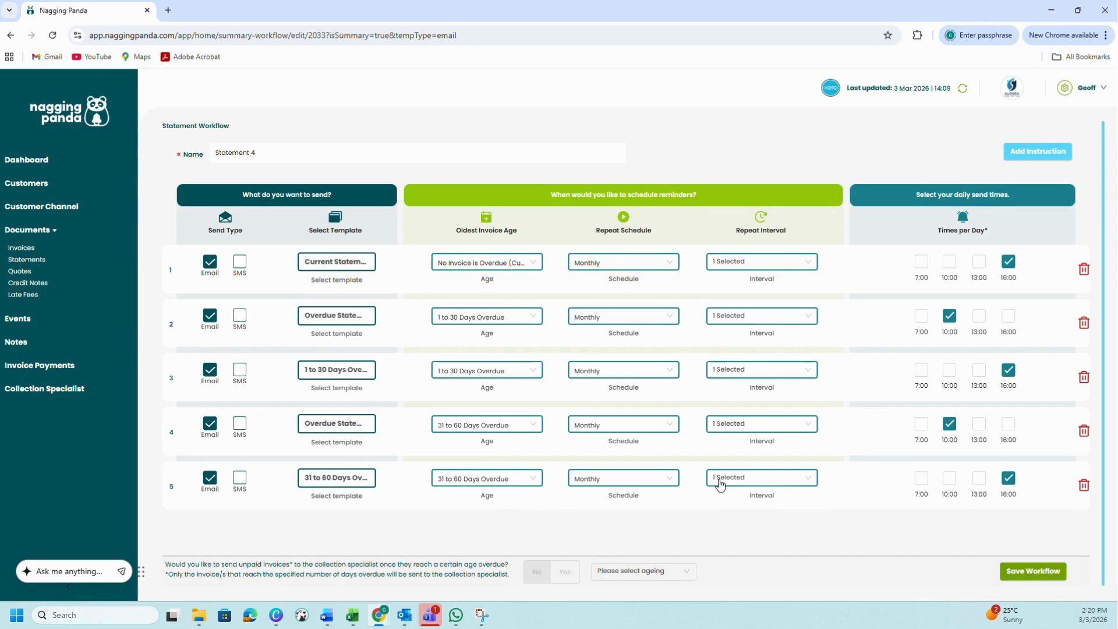
left_click(1045, 577)
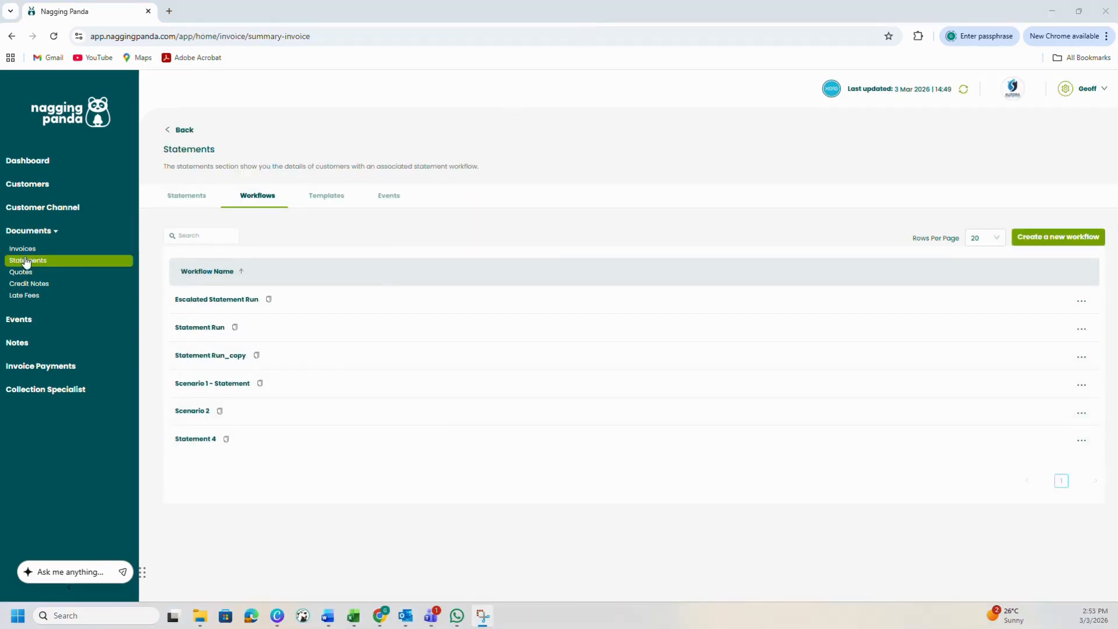
Assign the Statement 4 workflow to Bank West and Bayside Club in the customer list
left_click(28, 185)
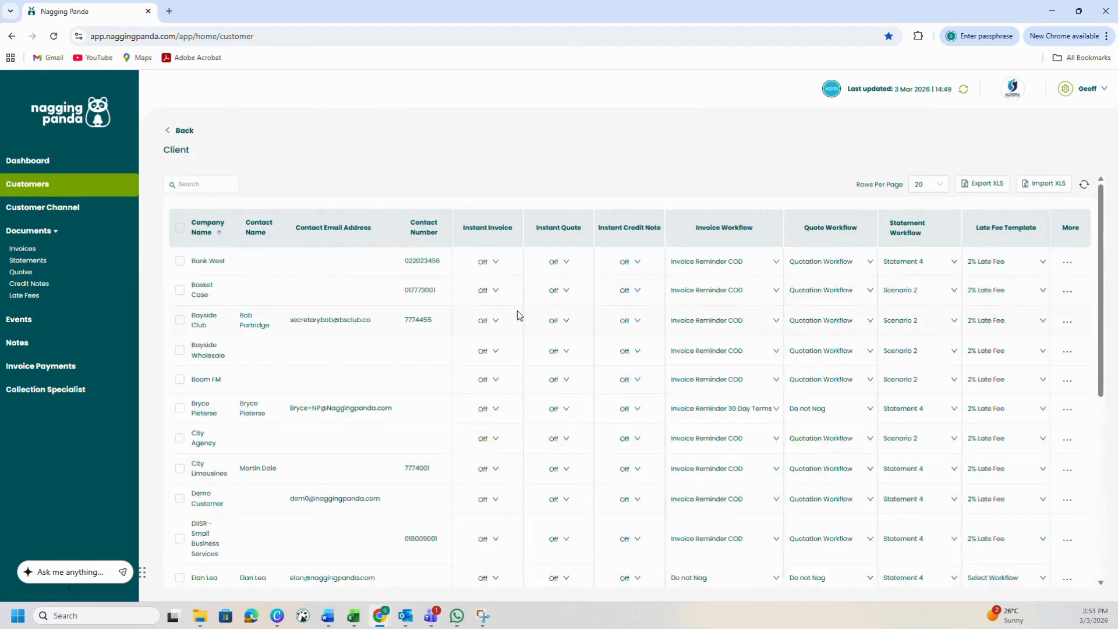
left_click(913, 272)
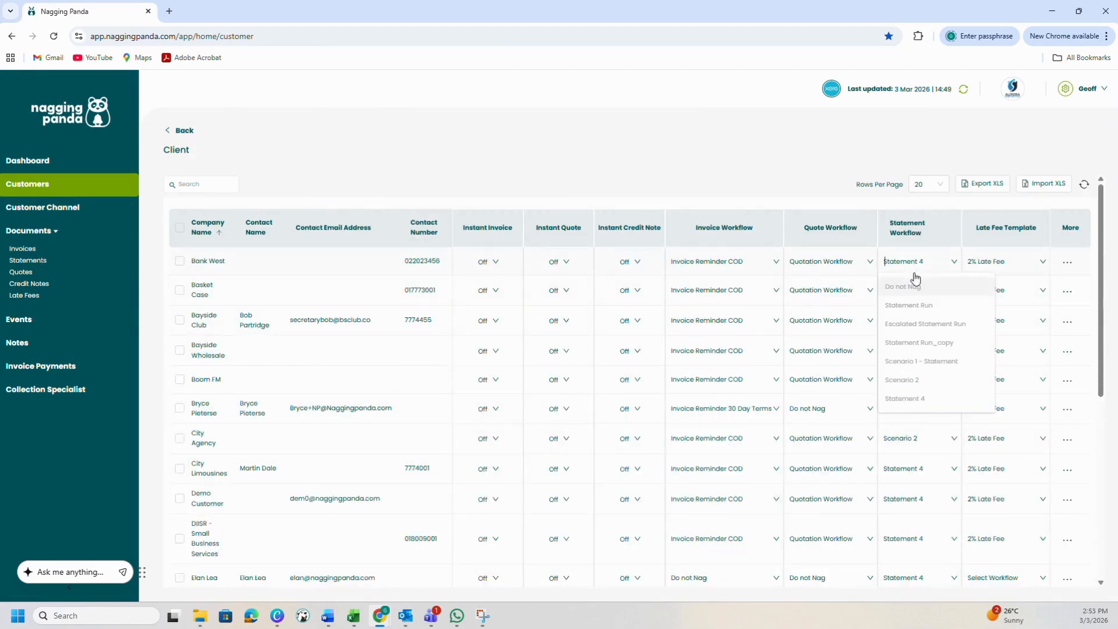
left_click(926, 405)
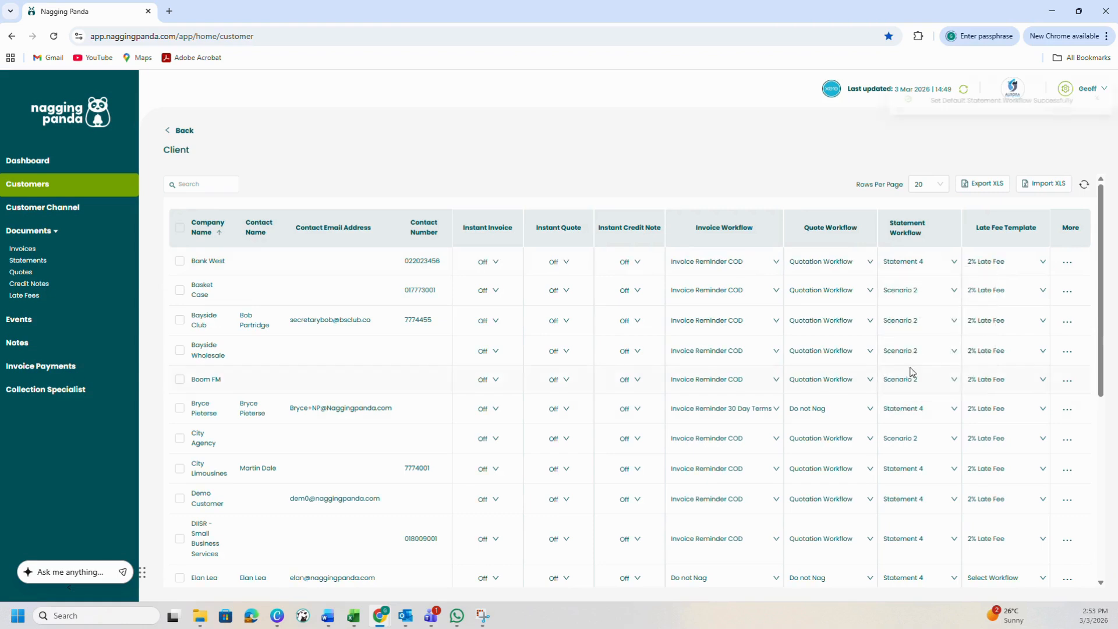
left_click(908, 326)
left_click(921, 459)
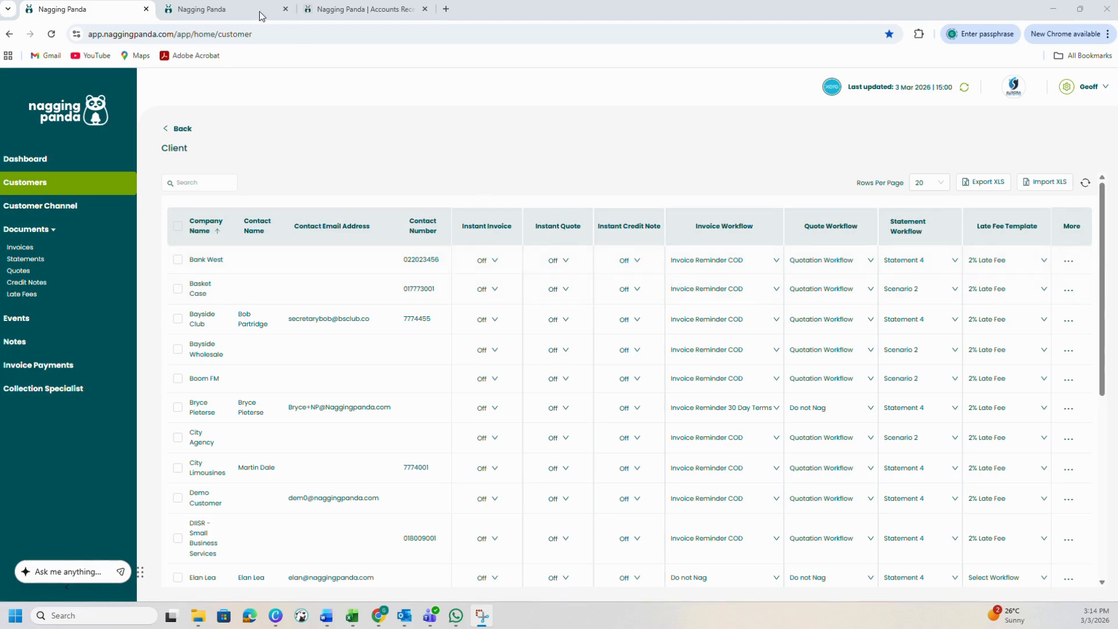
Switch to the customer channel page and select the unpaid invoices due 25 February 2026 and 14 January 2026
left_click(229, 11)
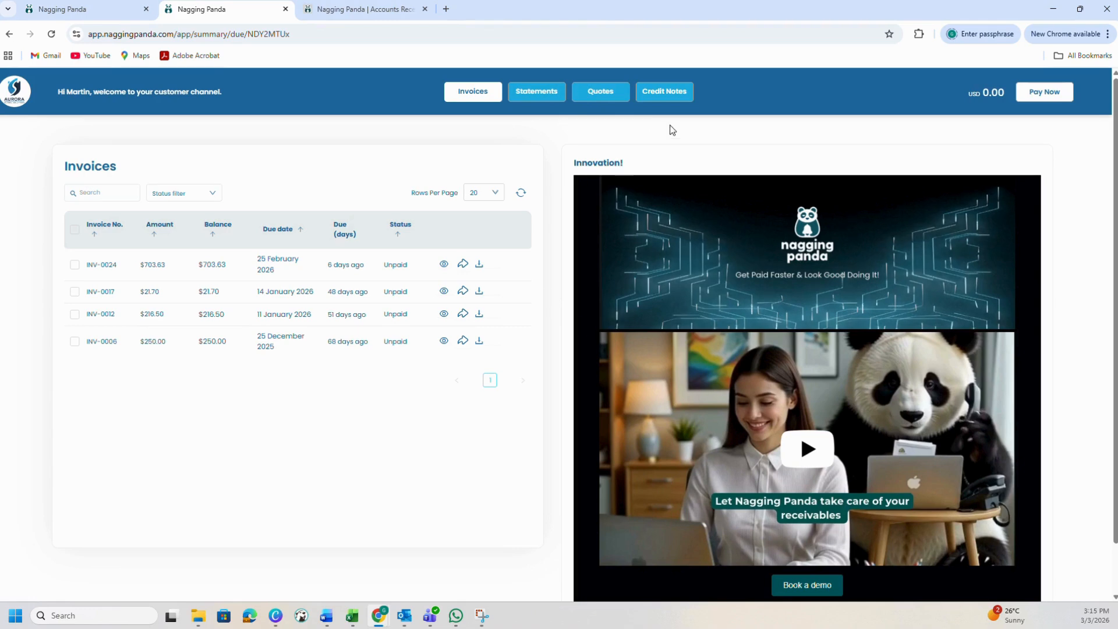
left_click(75, 266)
left_click(74, 266)
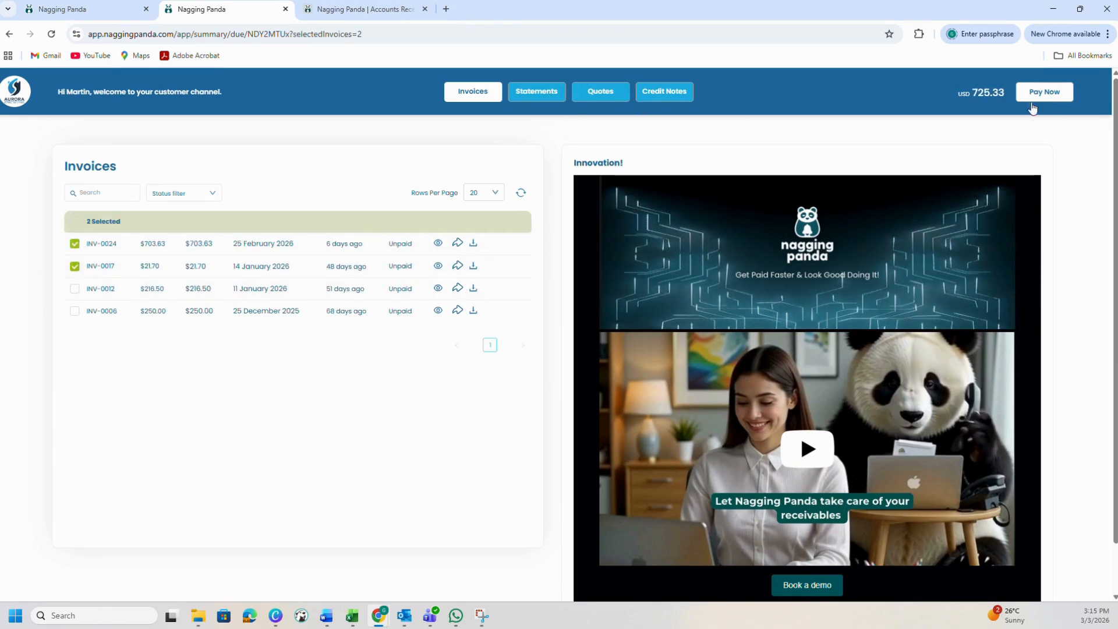